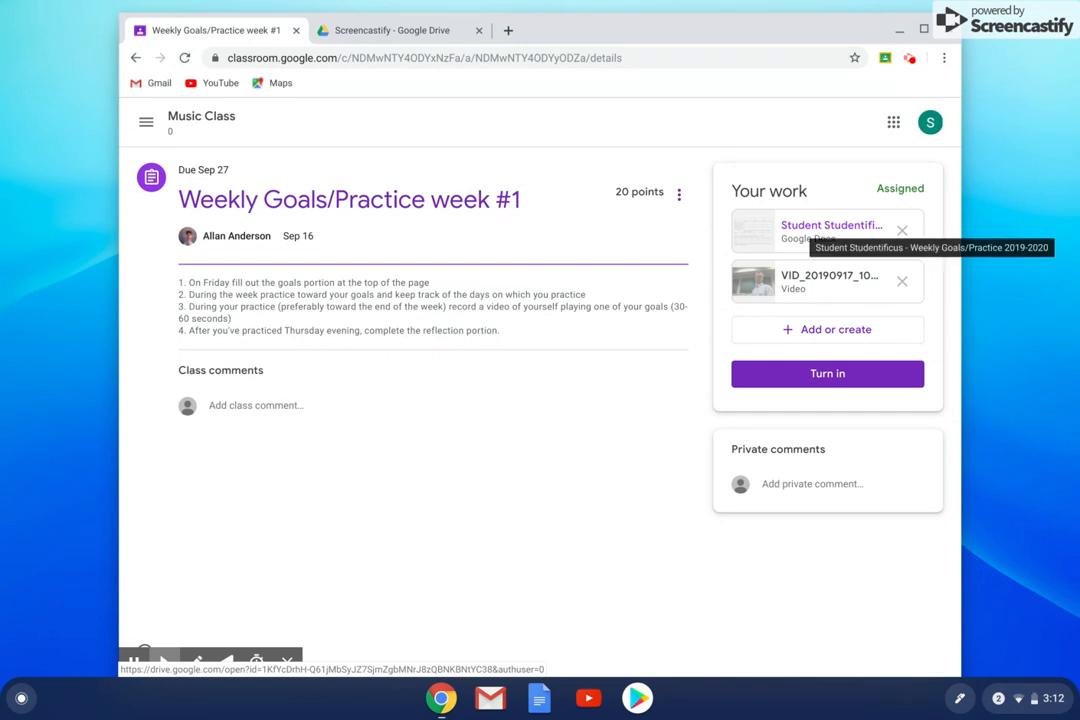
Open the attached Weekly Goals/Practice document and fill in start date 9/20/19 and end date 9/26/19 in its header.
left_click(855, 226)
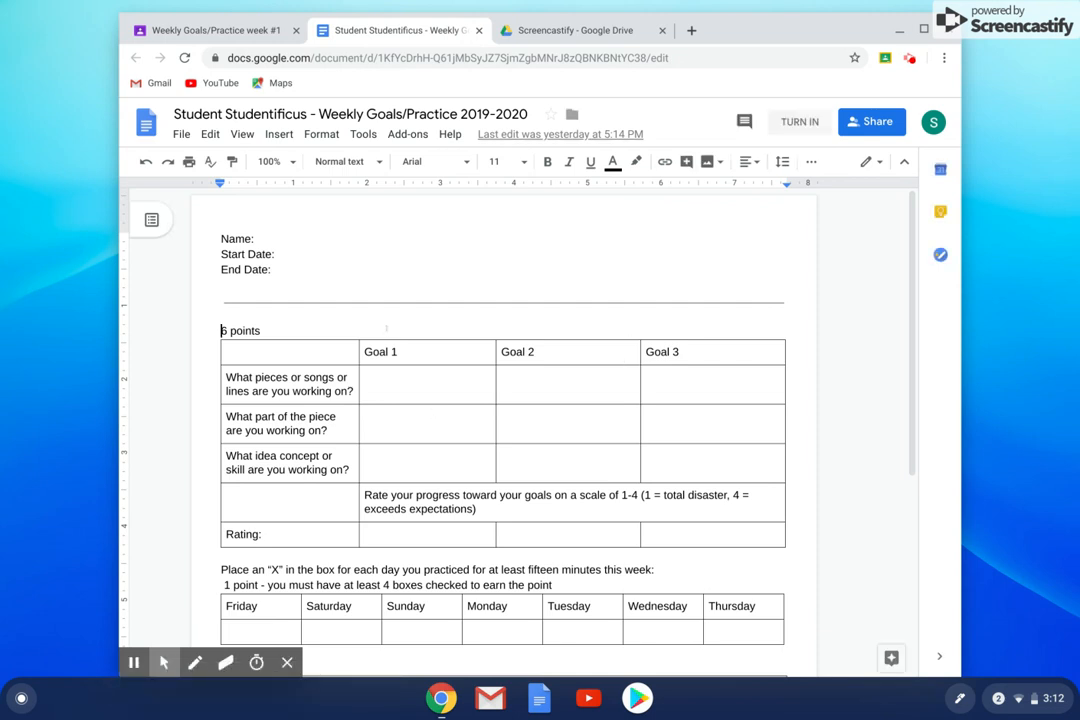
left_click(291, 258)
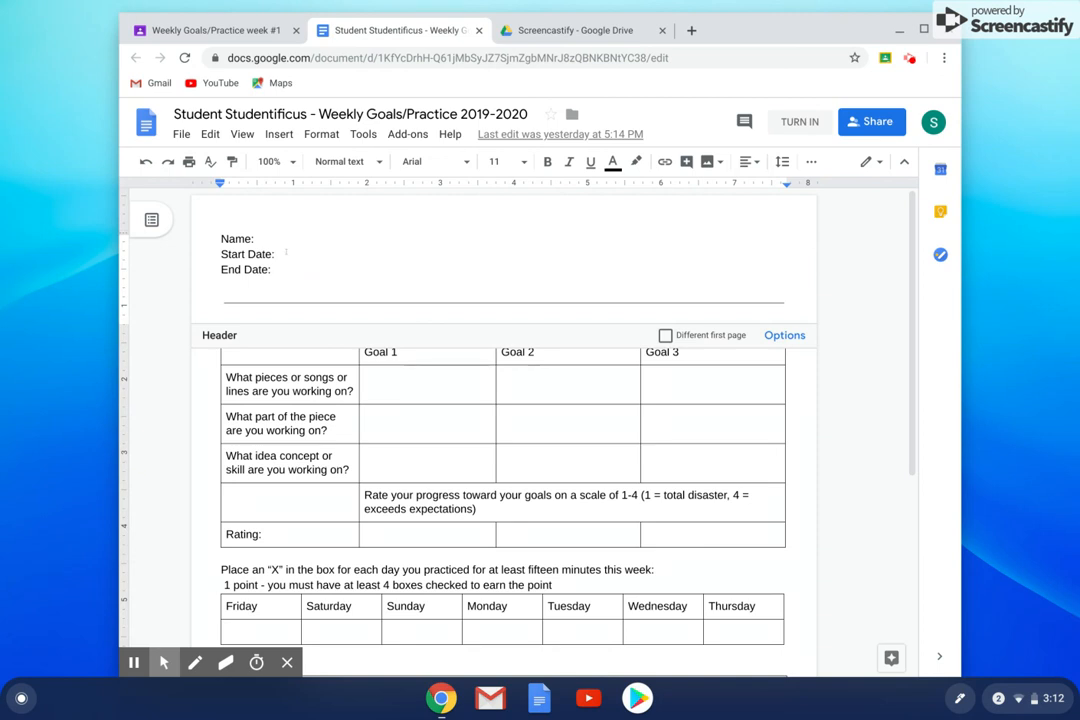
left_click(287, 268)
left_click(281, 254)
type("9/20")
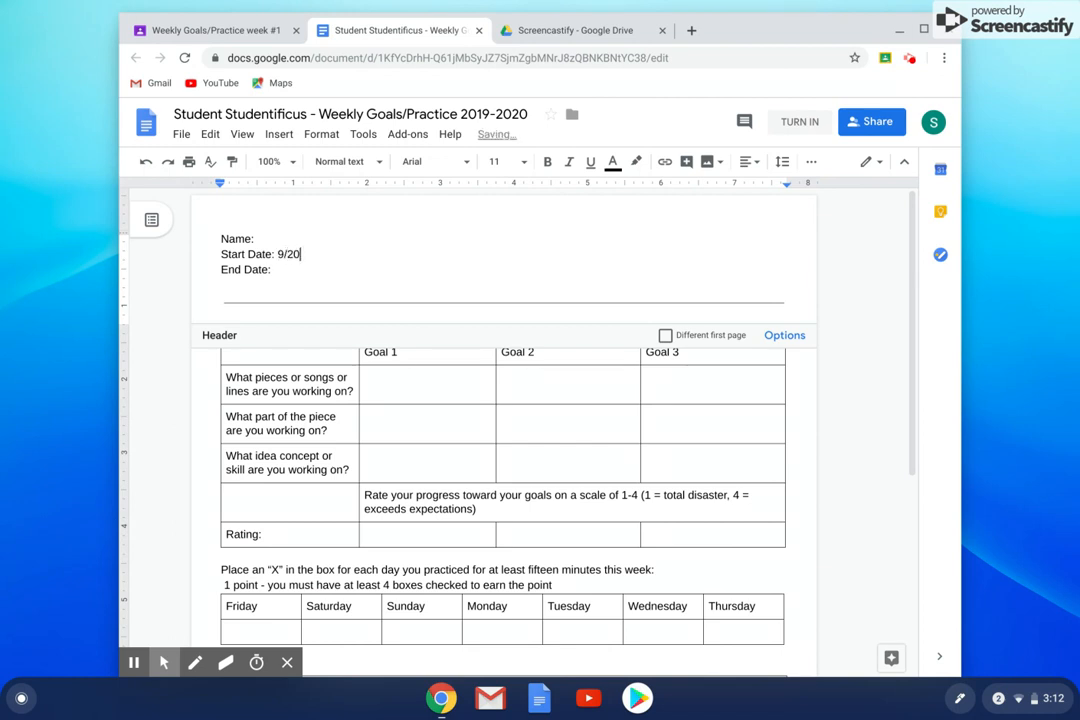
left_click(285, 270)
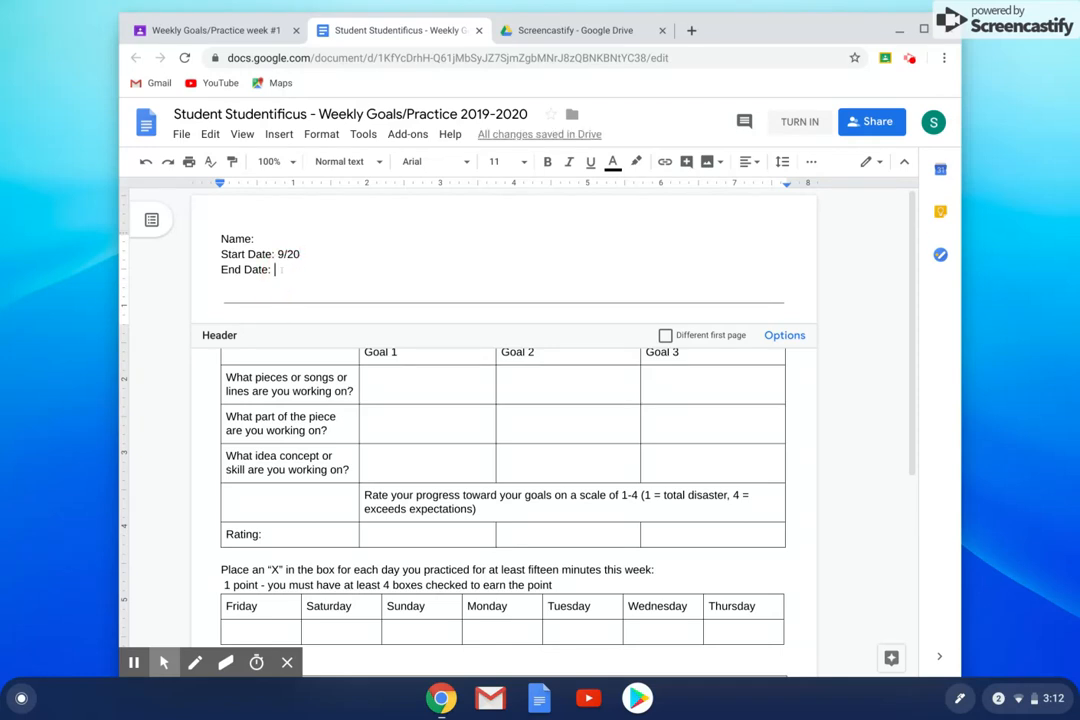
type("9/26")
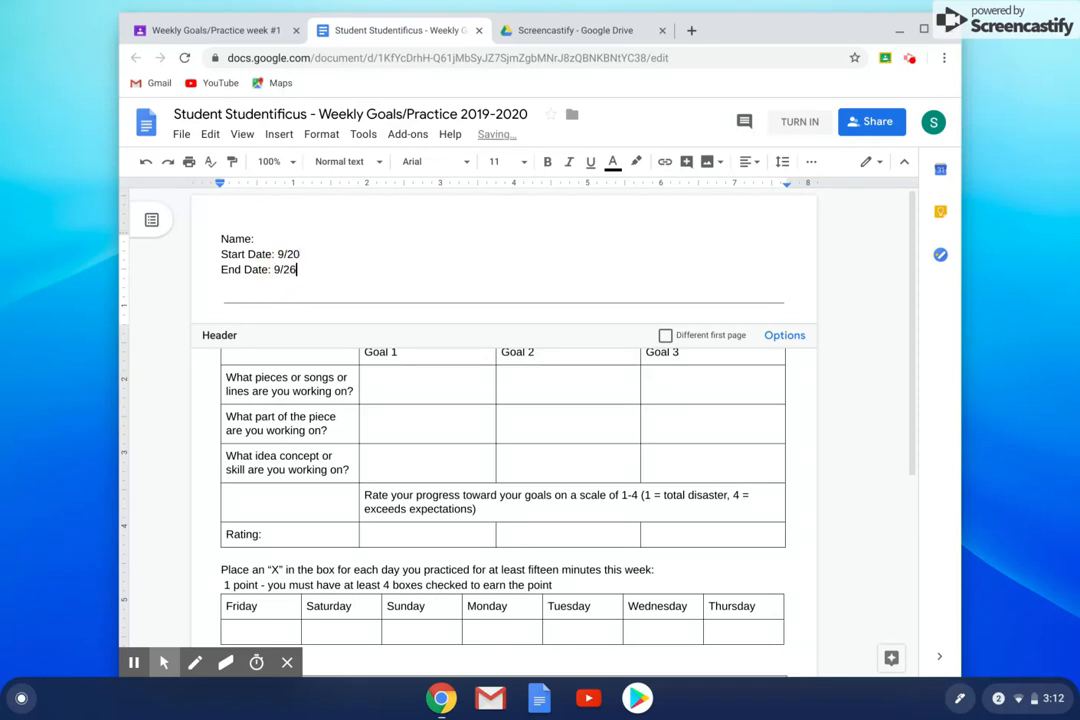
type("/19")
left_click(304, 254)
type("/19")
Fill in the Goal 1 column with piece "Aztec Dance", part "Introduction" and skill "Correct notes".
left_click(422, 385)
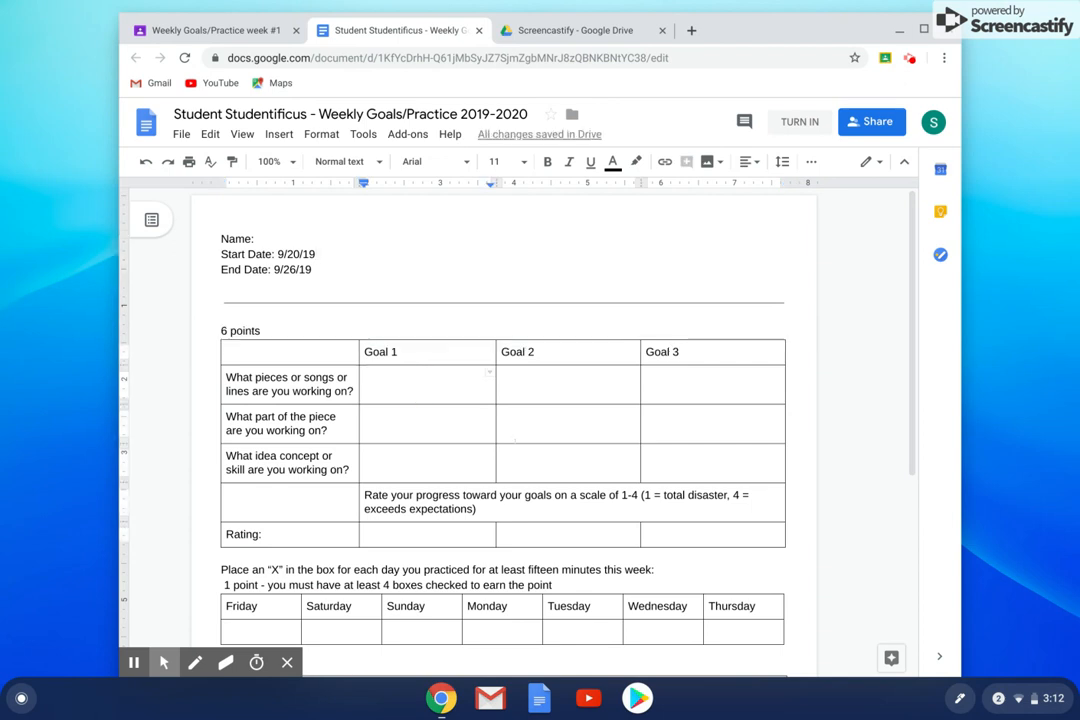
scroll(500, 420, "down", 2)
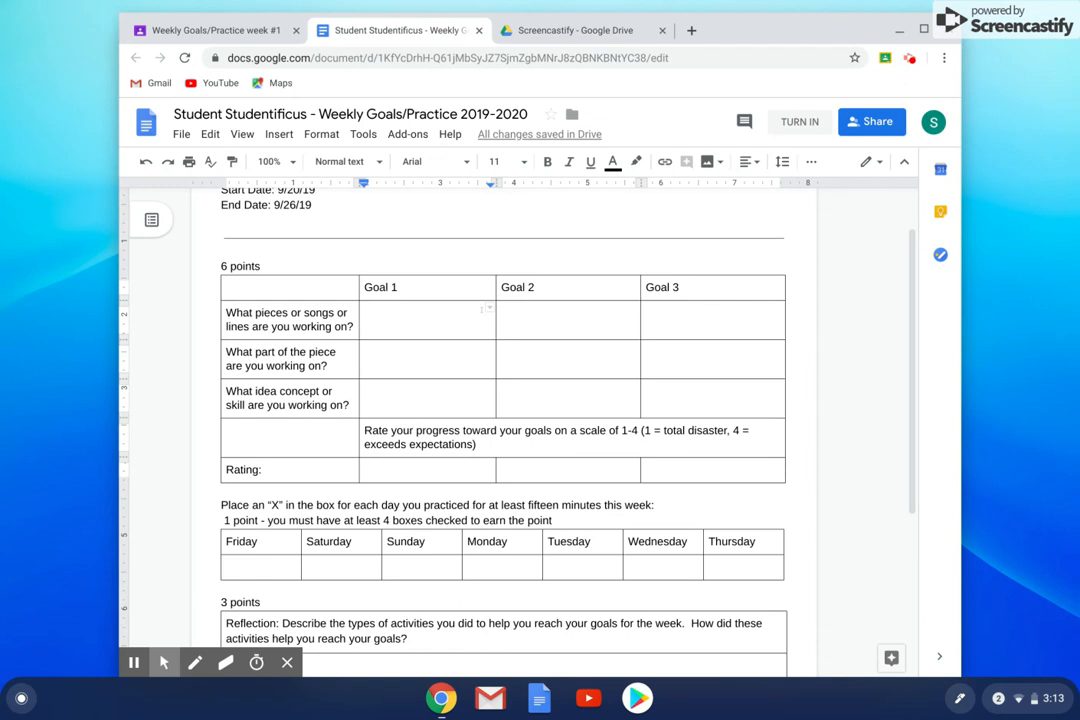
type("Az")
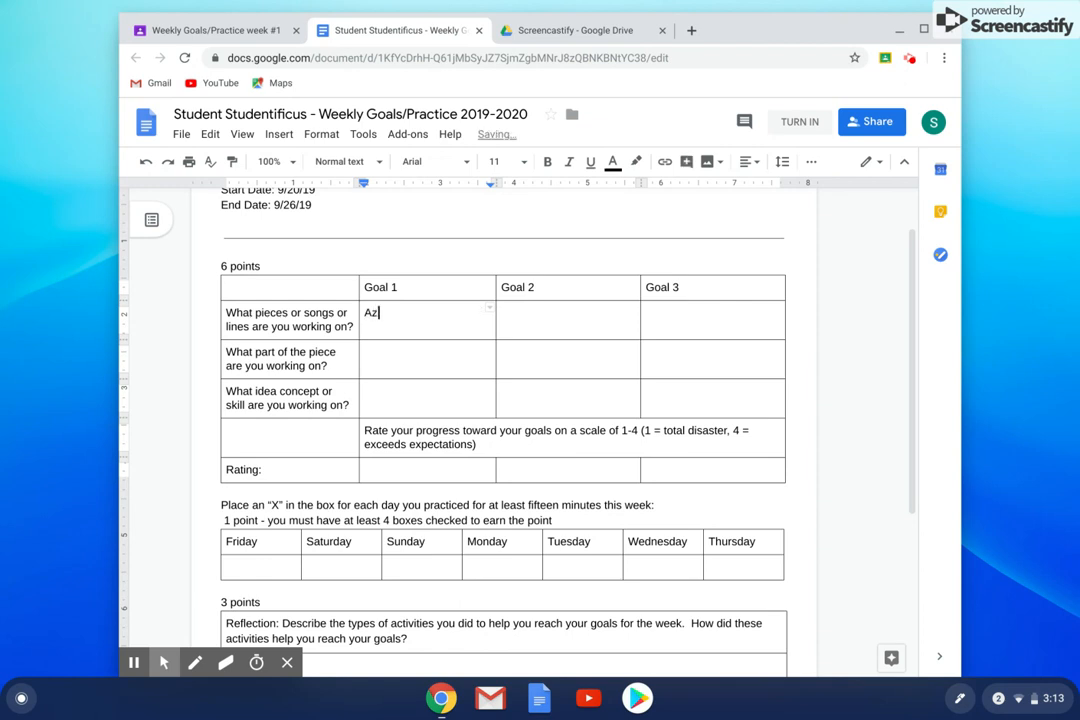
type("tec Dance")
left_click(447, 372)
type("Introduction")
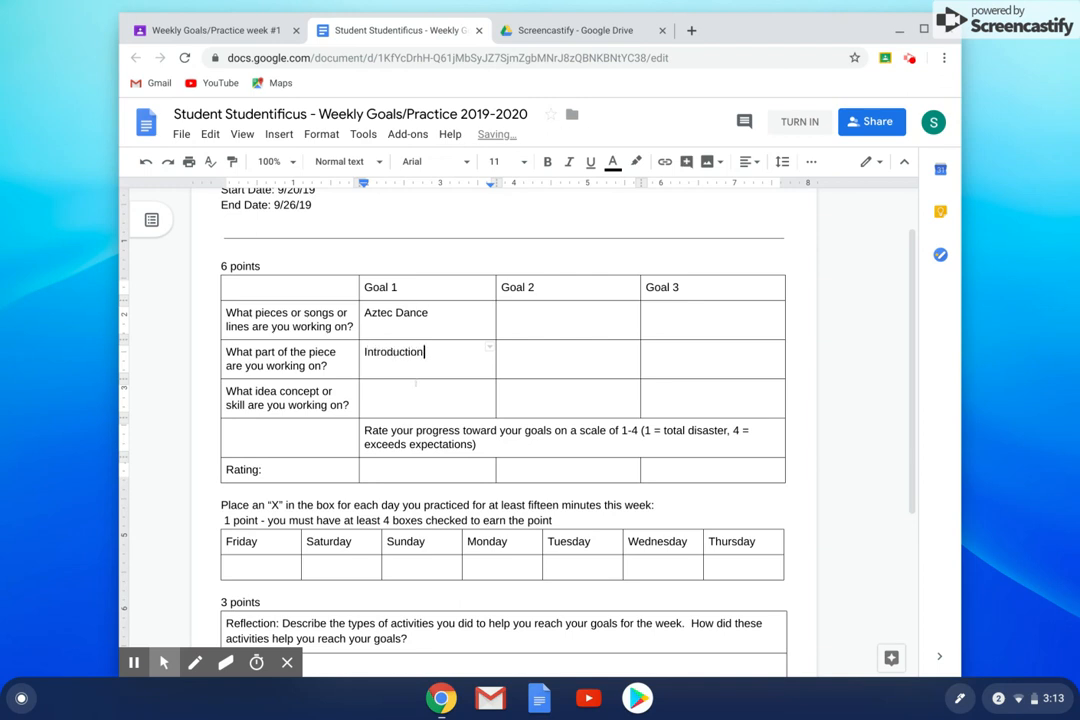
left_click(403, 383)
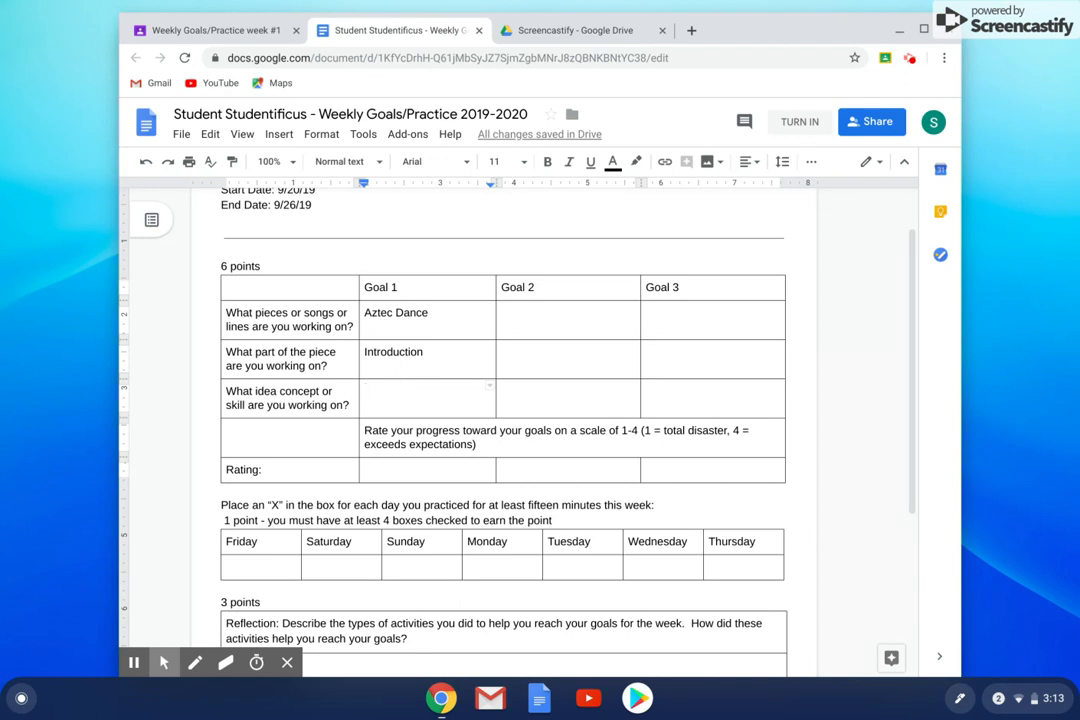
type("Correct")
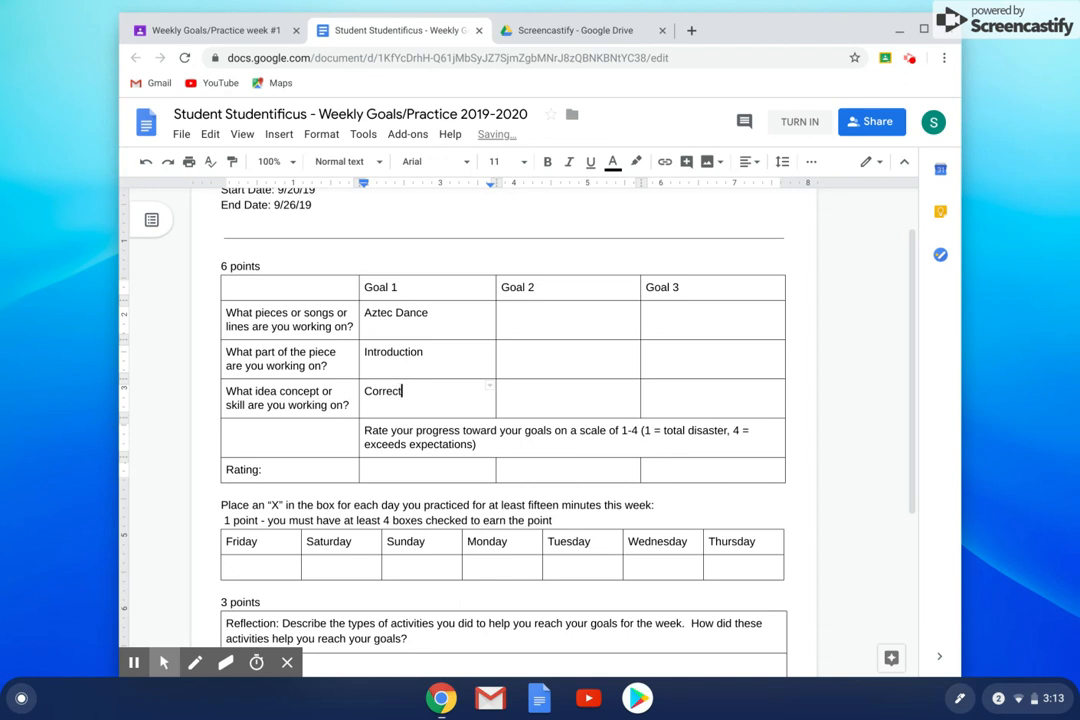
type(" notes")
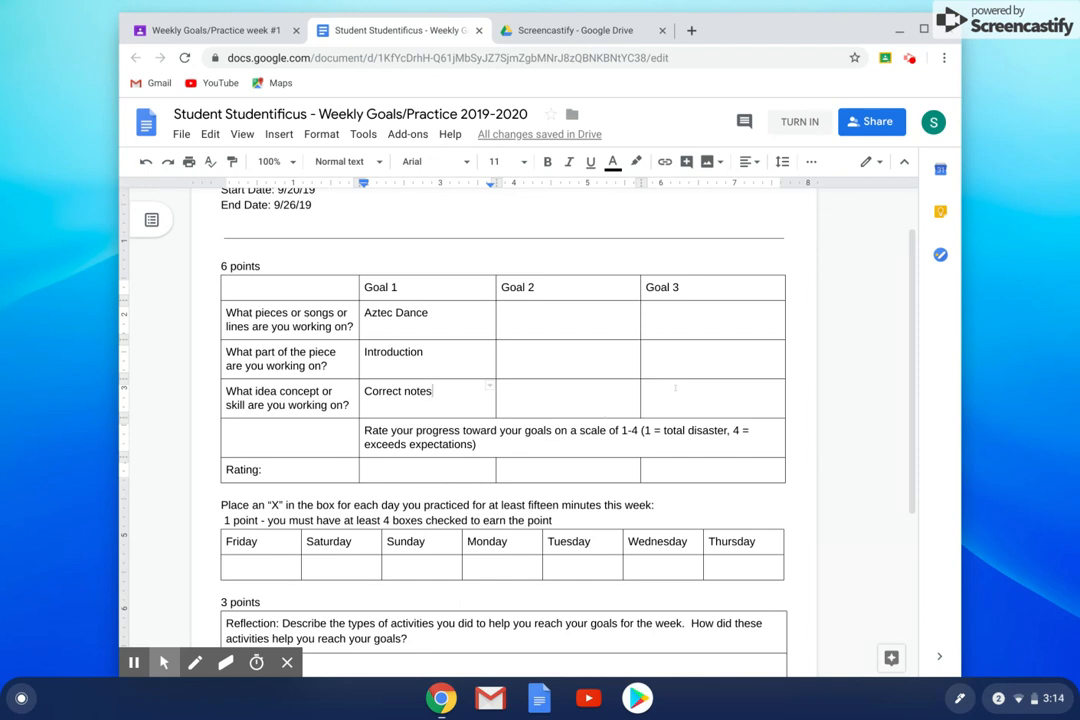
left_click(435, 331)
Mark Friday, Sunday, Tuesday and Thursday with an "x" in the practice days table.
scroll(490, 400, "down", 1)
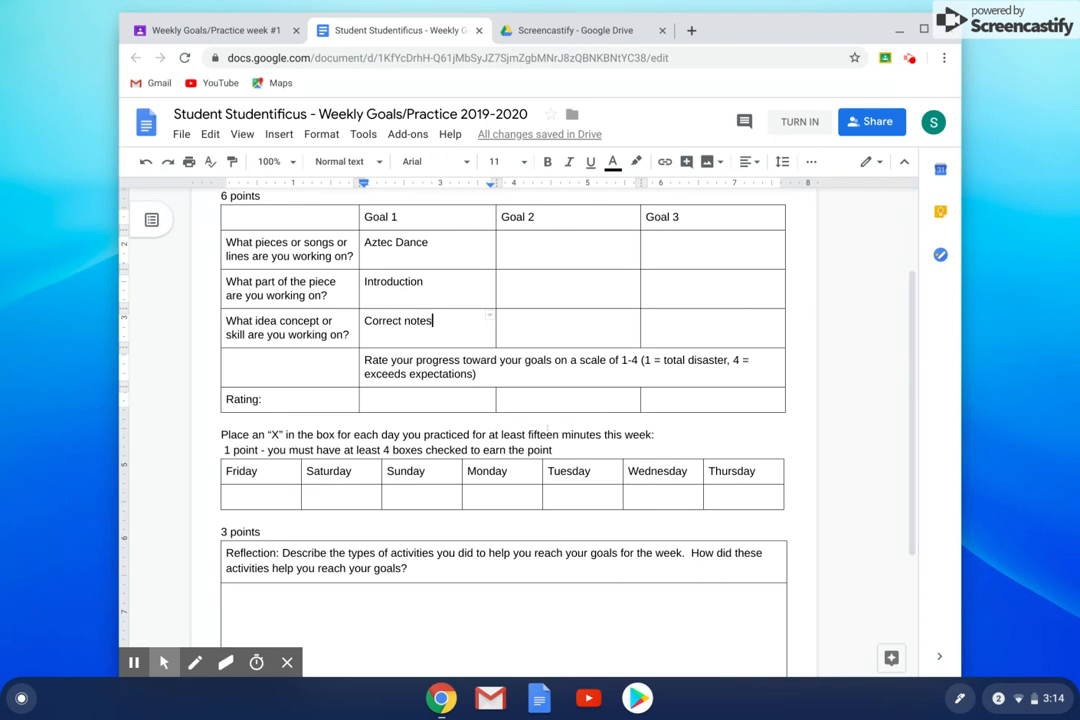
left_click(269, 488)
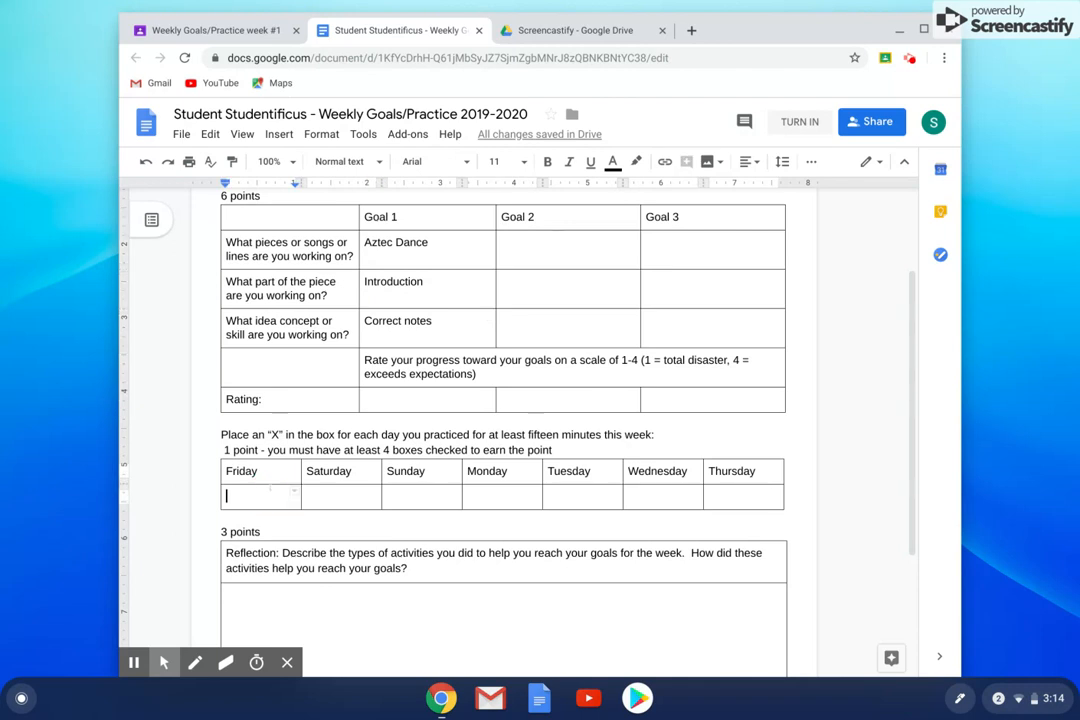
type("x")
left_click(422, 494)
type("x")
left_click(570, 497)
type("x")
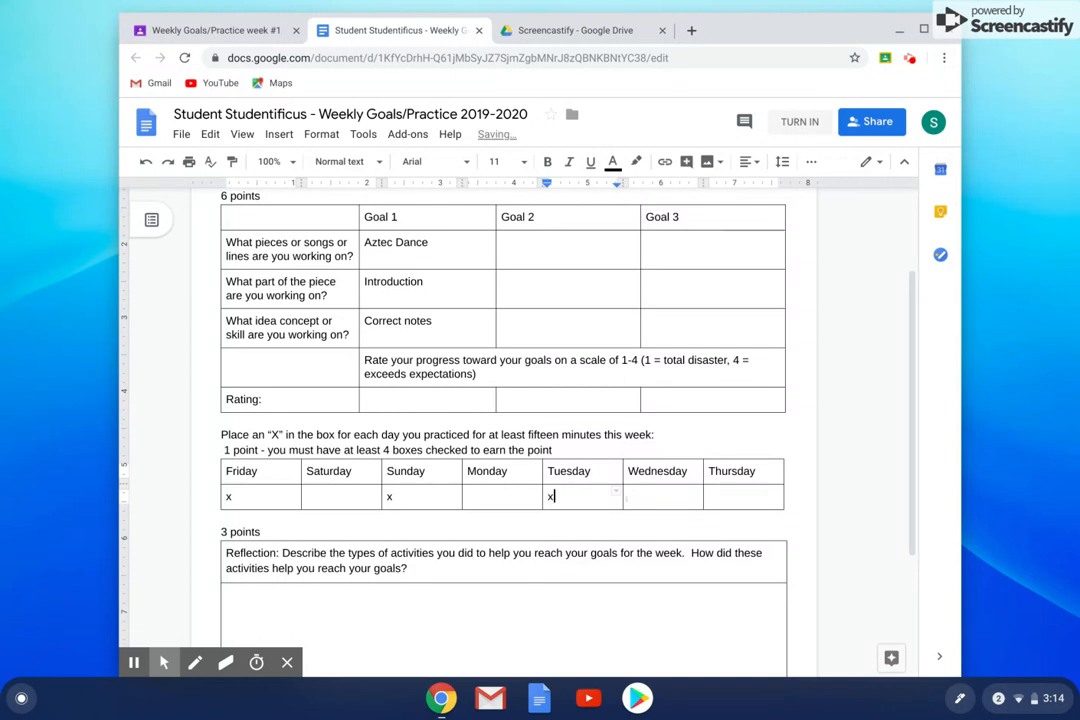
left_click(653, 491)
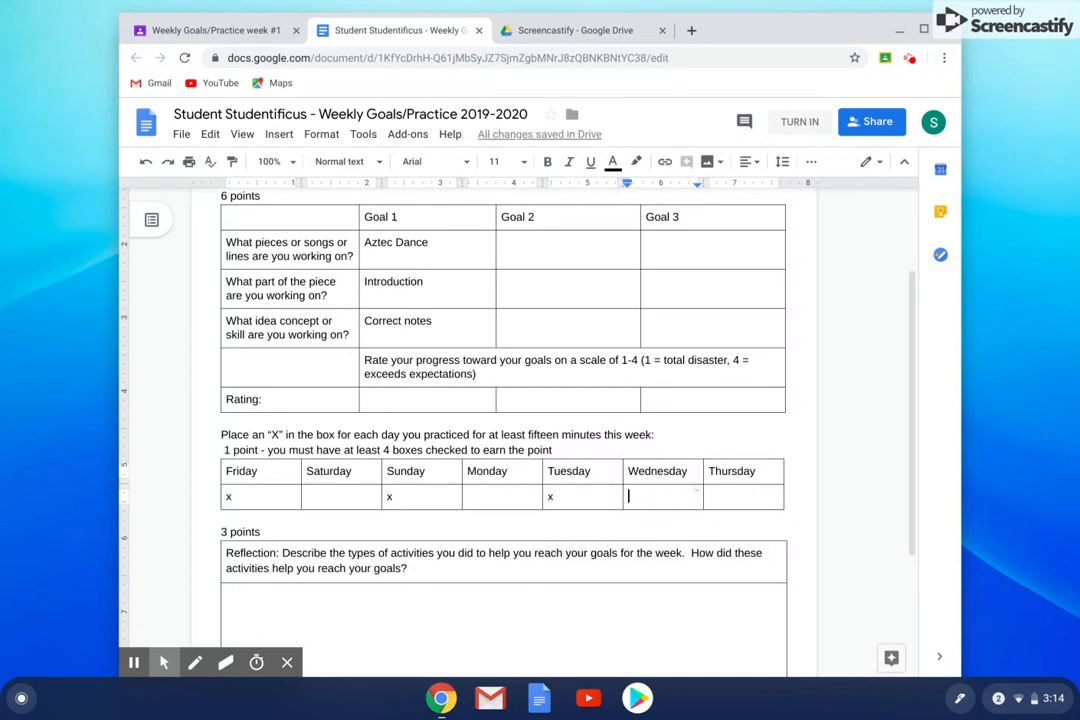
left_click(734, 493)
type("x")
Enter a progress rating of 4 for Goal 1 in the goals table.
scroll(503, 420, "down", 2)
scroll(503, 420, "up", 1)
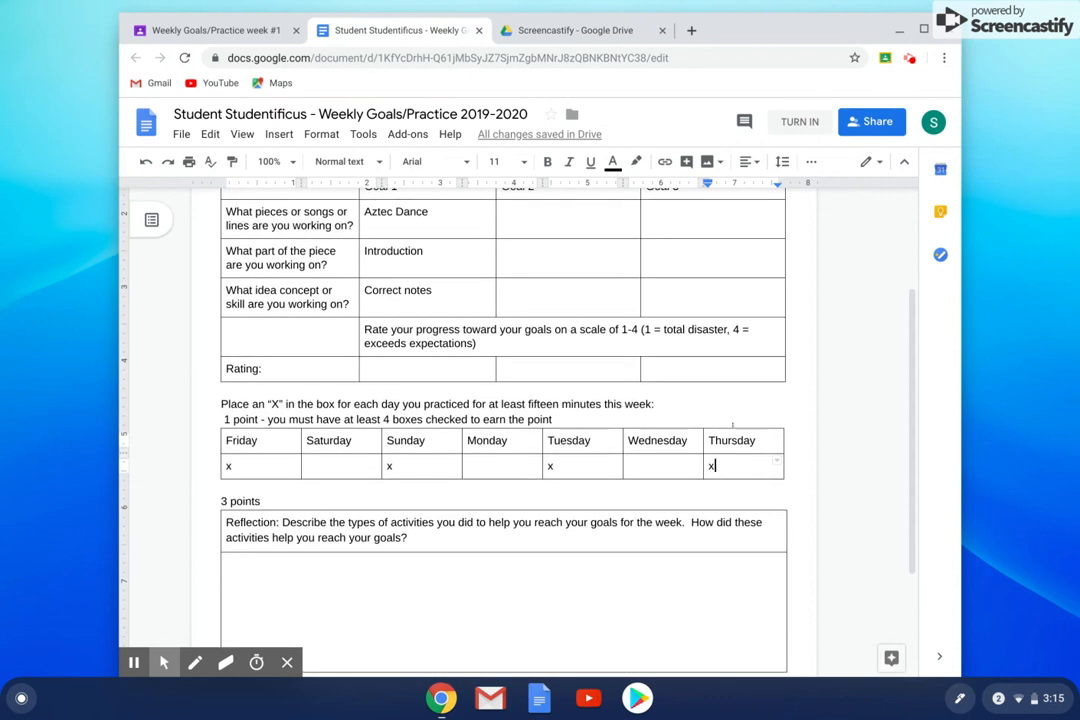
scroll(724, 421, "up", 1)
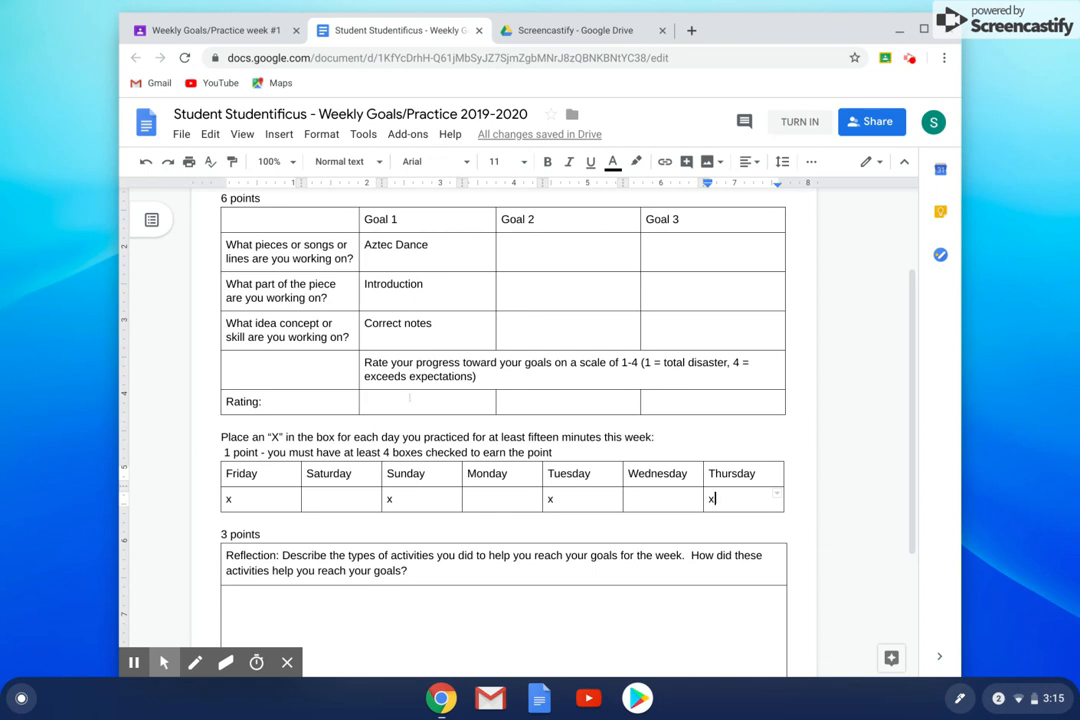
left_click(409, 398)
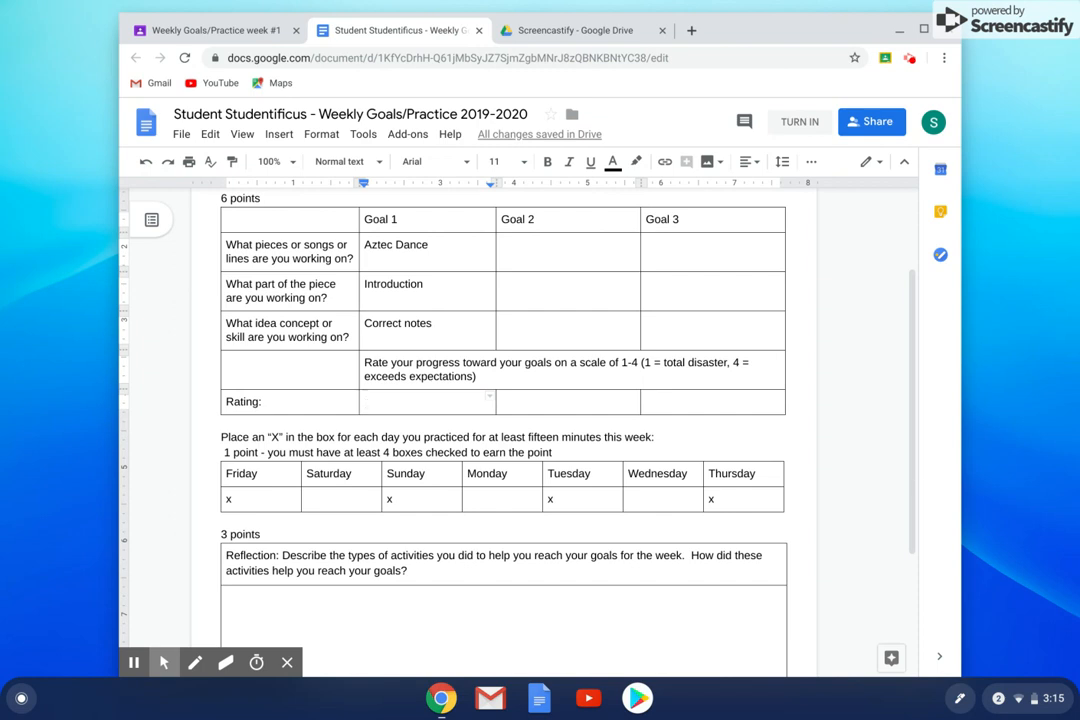
type("4")
Try ratings of 2 and 1 for Goal 1 and return the rating to 4.
key("BackSpace")
type("2")
key("BackSpace")
type("1")
key("BackSpace")
type("4")
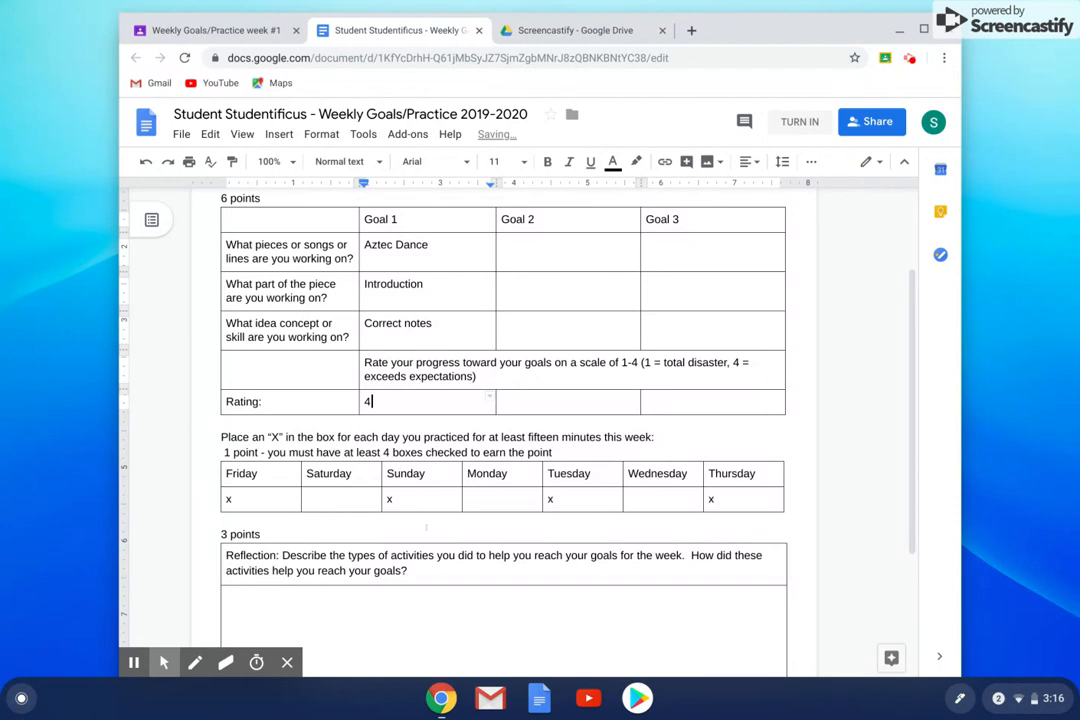
Write "I played AD slowly and looked up unfamiliar fingerings." in the empty reflection box.
scroll(426, 527, "down", 3)
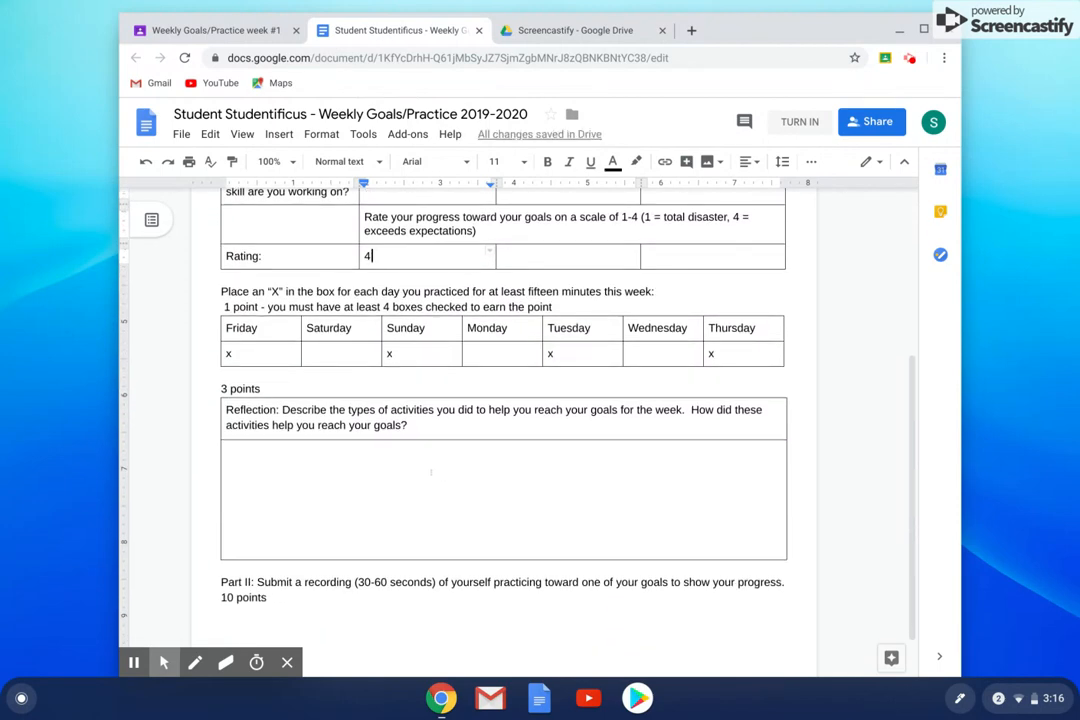
left_click(369, 455)
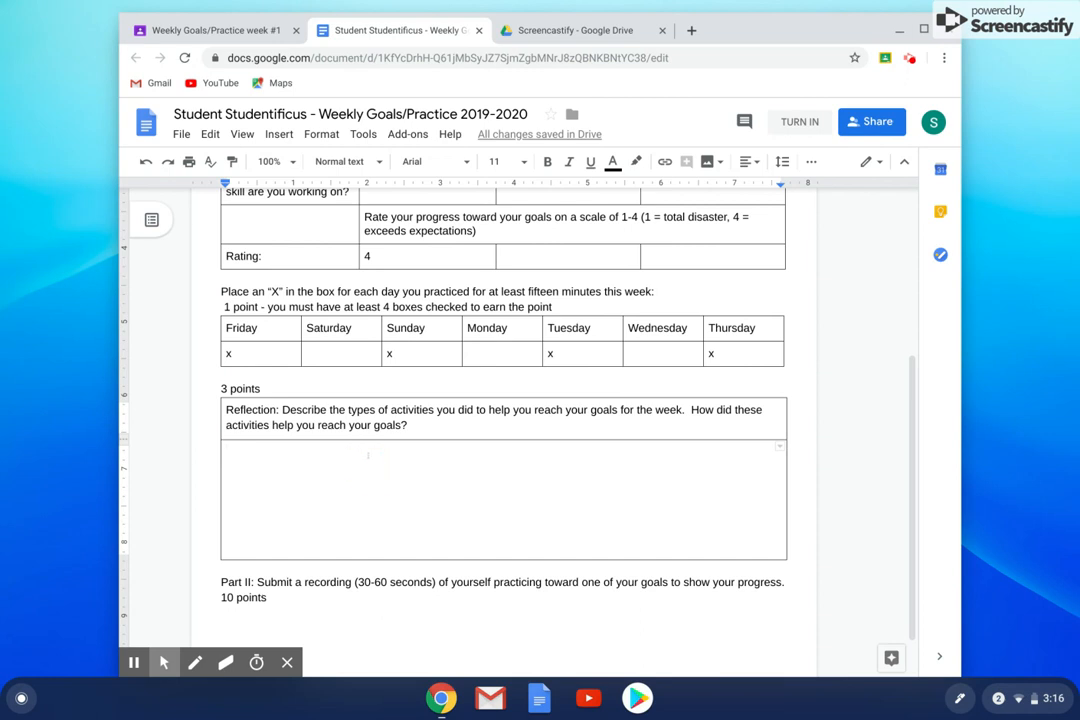
type("I played AD")
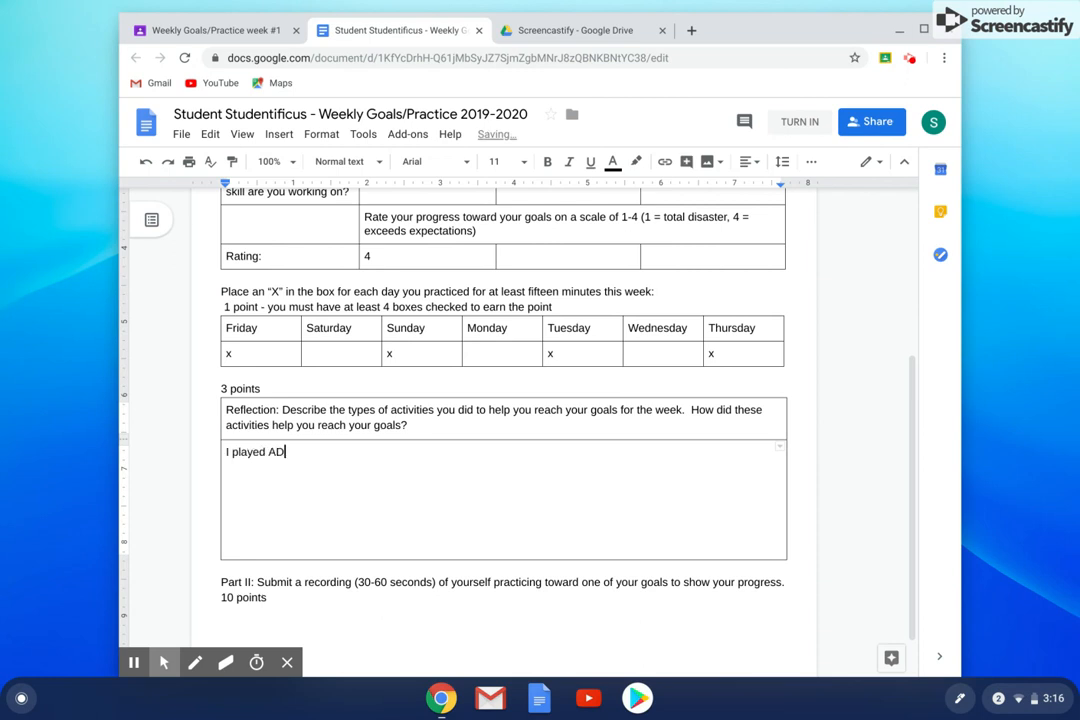
type(" slowly and looked up unfamiliar i")
type("ingerings")
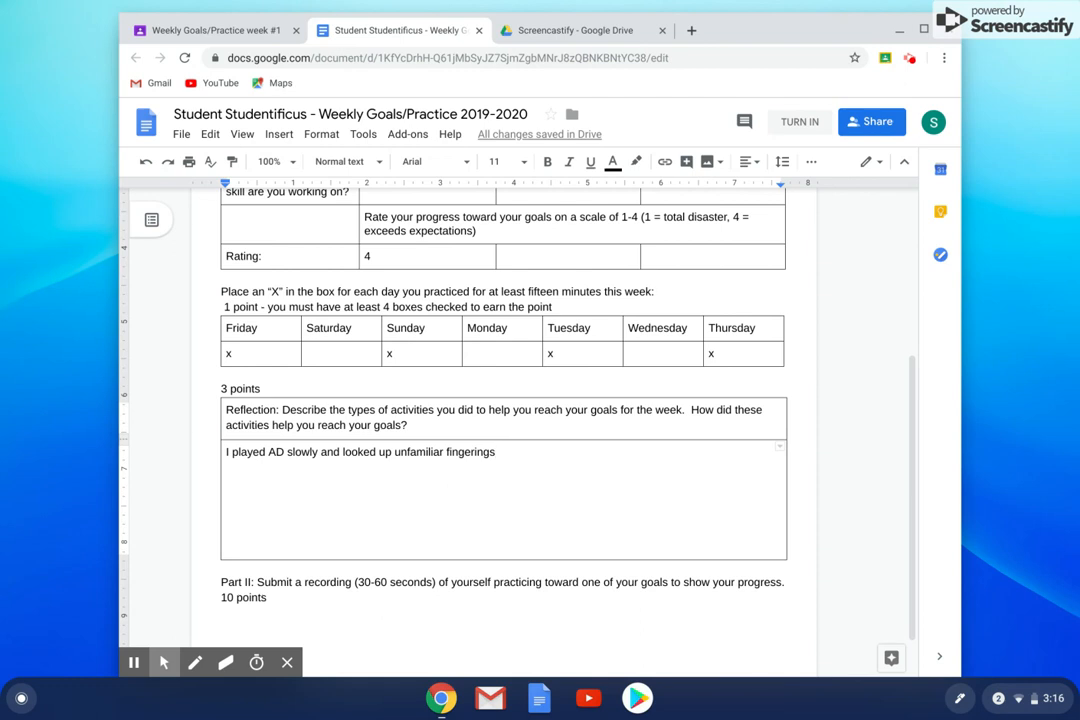
type(".")
Review the worksheet from the header dates and goals table through the reflection and the Part II recording instructions.
scroll(503, 400, "down", 1)
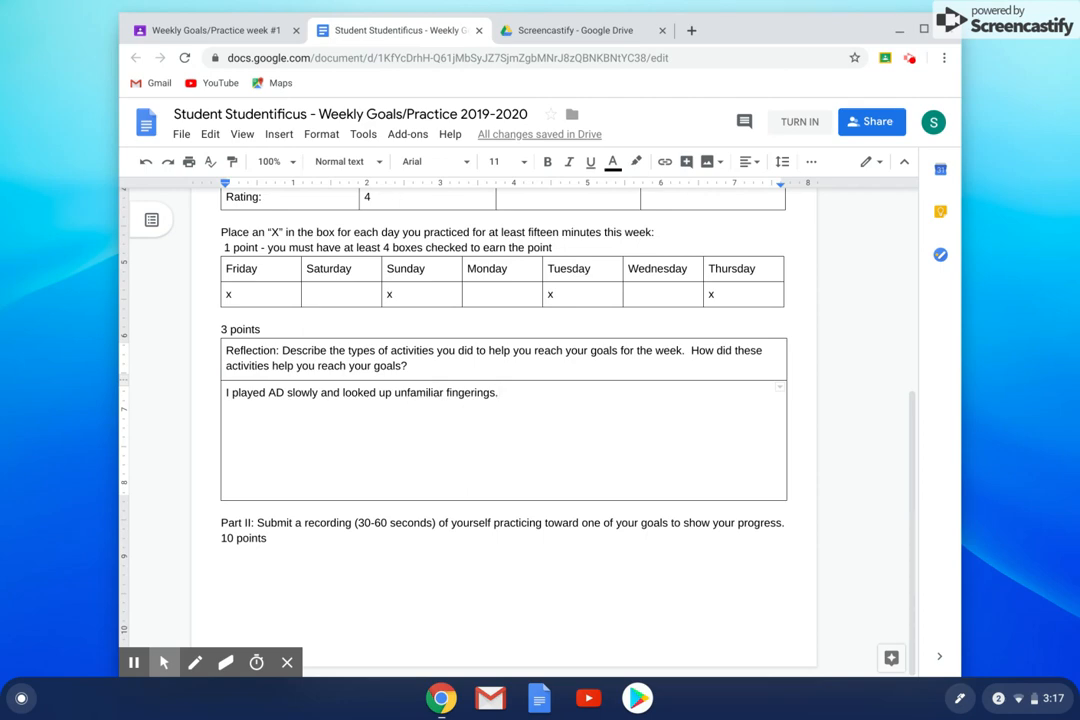
scroll(503, 420, "up", 3)
scroll(503, 420, "up", 1)
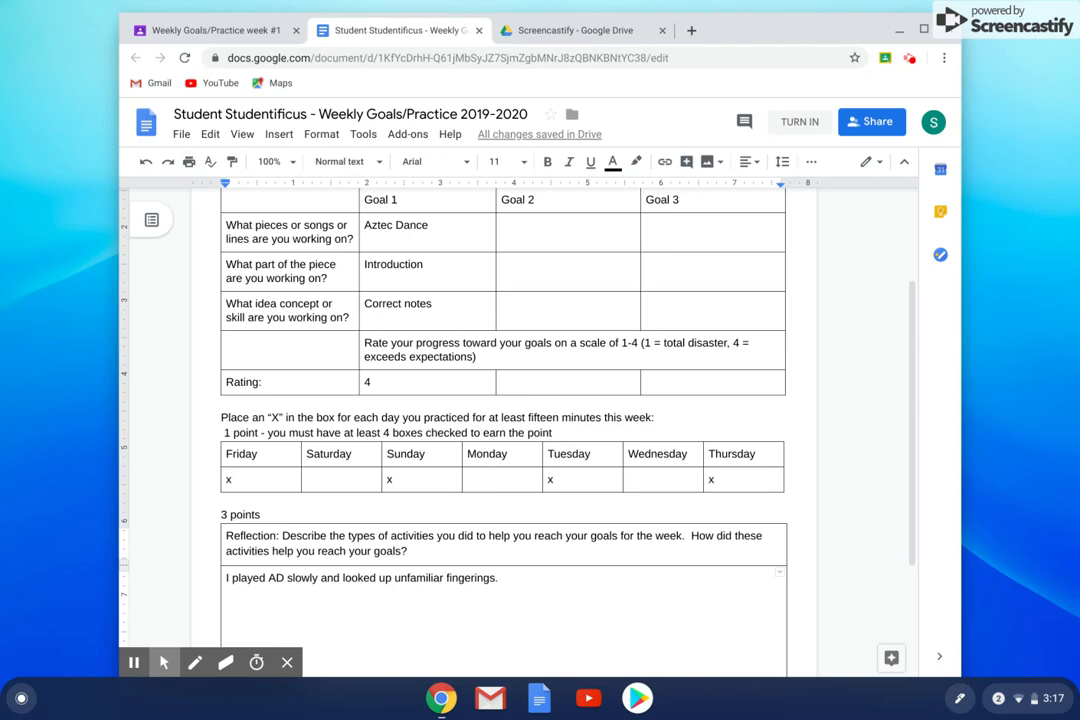
scroll(421, 487, "down", 3)
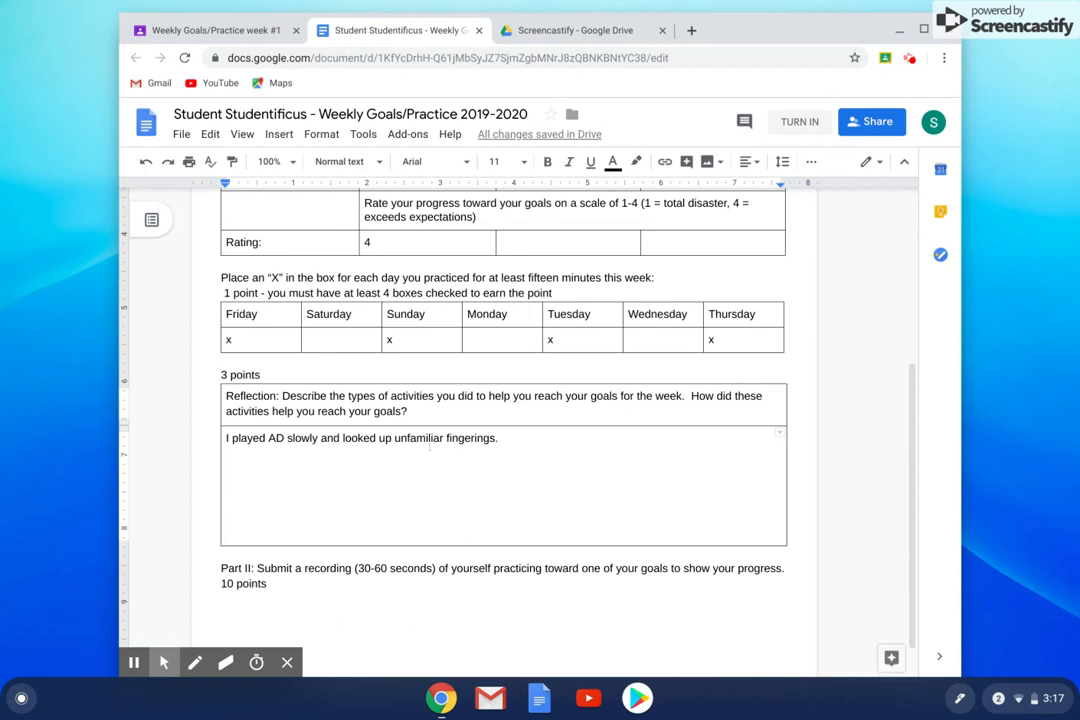
scroll(430, 448, "up", 5)
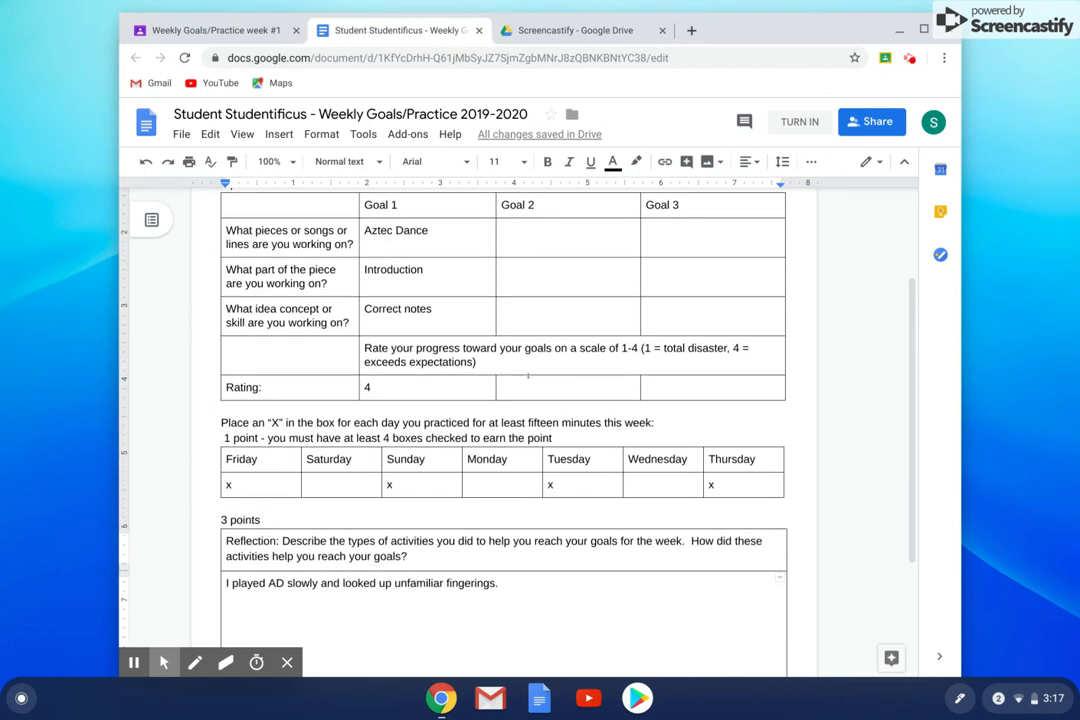
scroll(527, 270, "up", 2)
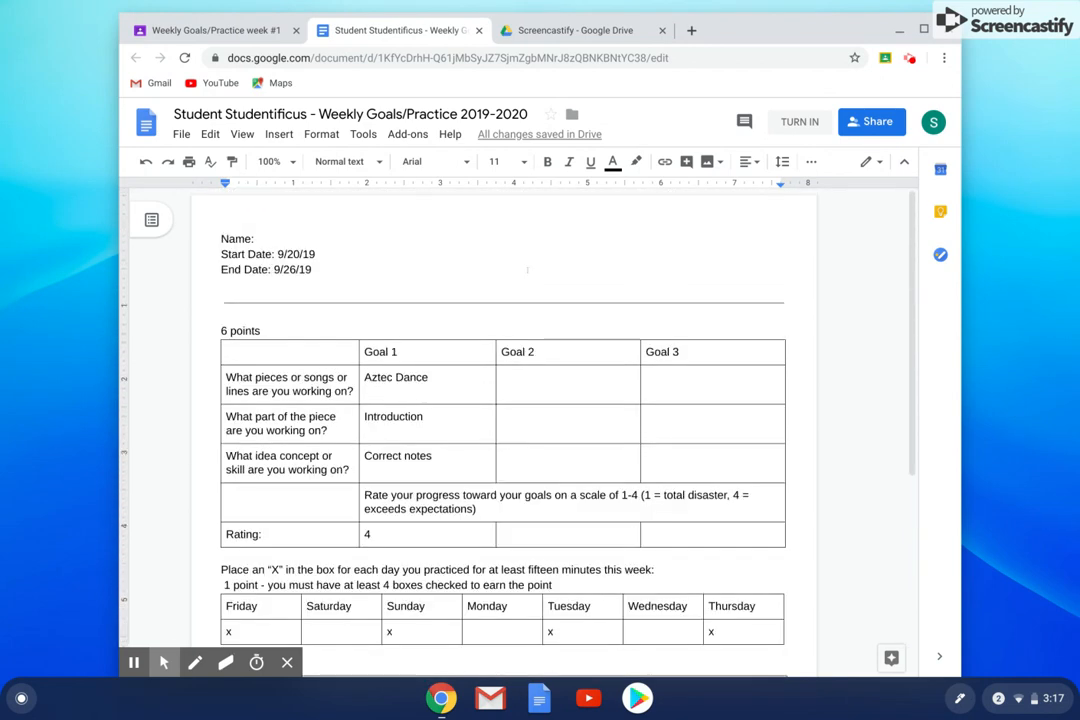
scroll(517, 346, "down", 3)
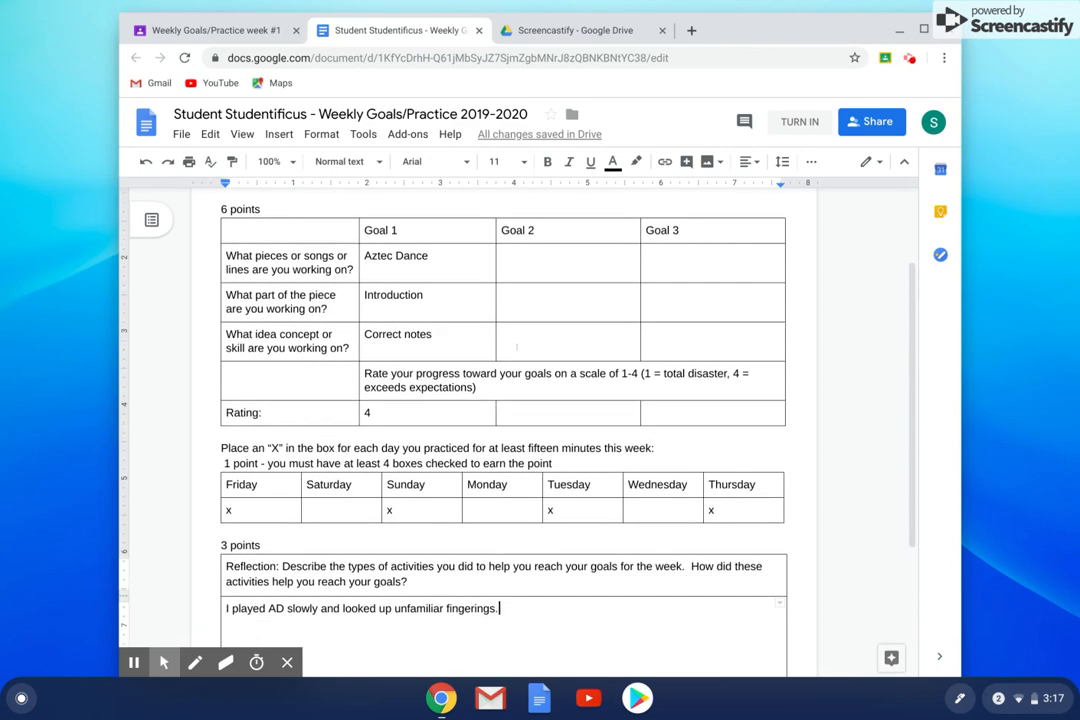
scroll(517, 347, "down", 4)
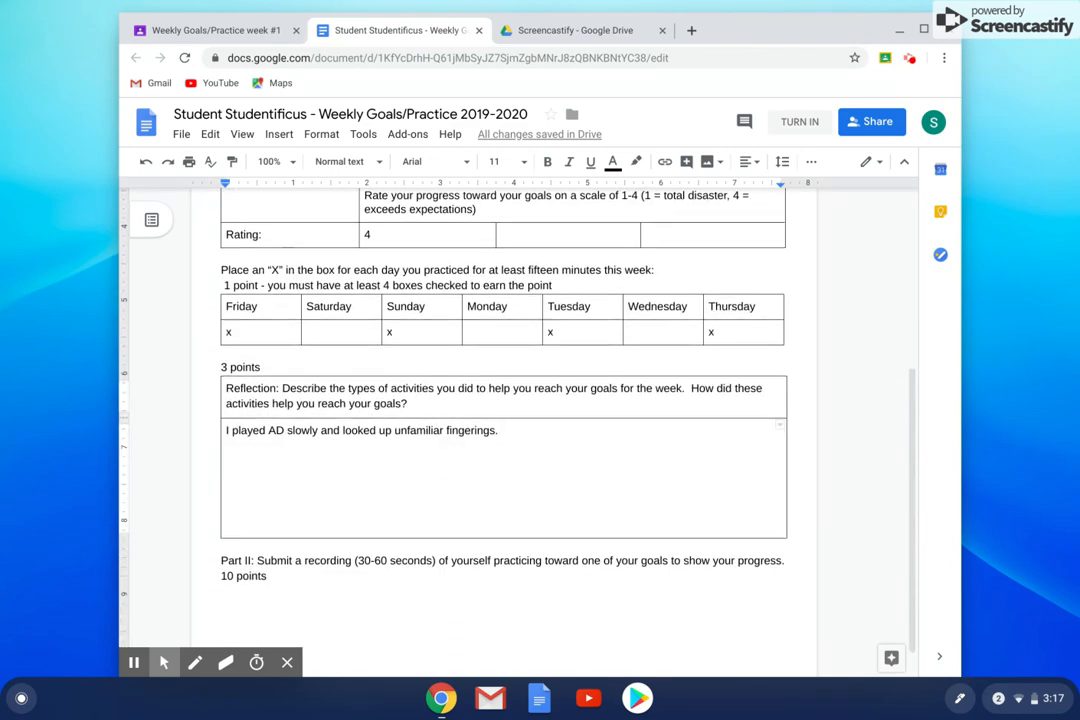
scroll(503, 400, "up", 5)
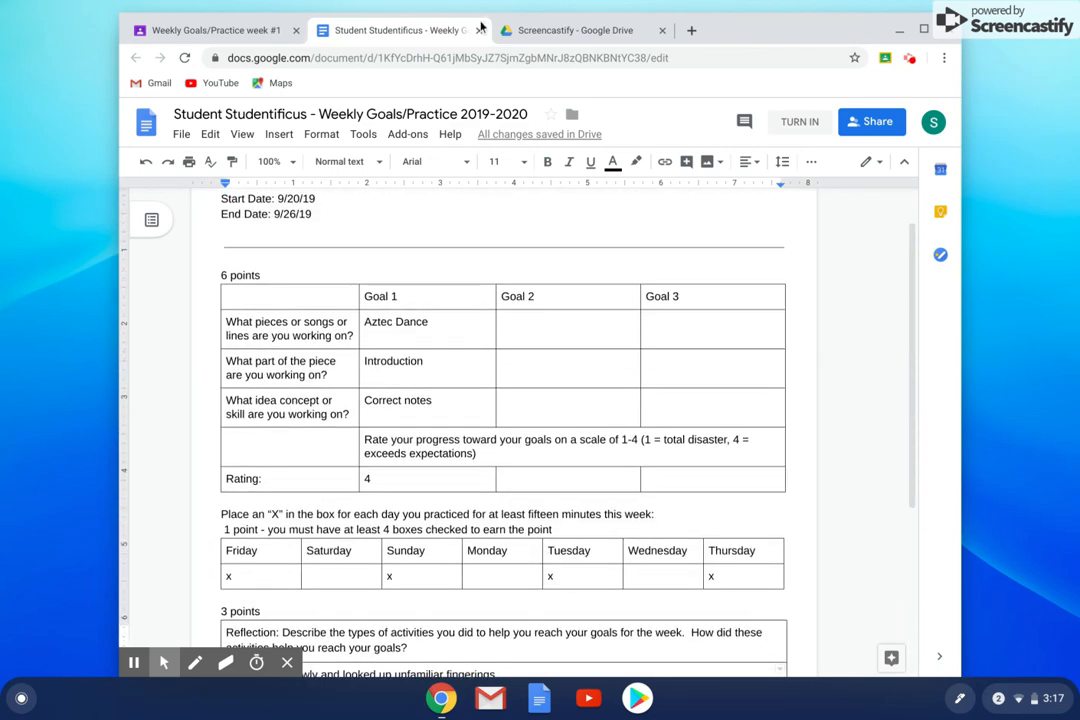
Close the document and turn in the Weekly Goals/Practice week #1 assignment with its document and video attachments.
left_click(477, 31)
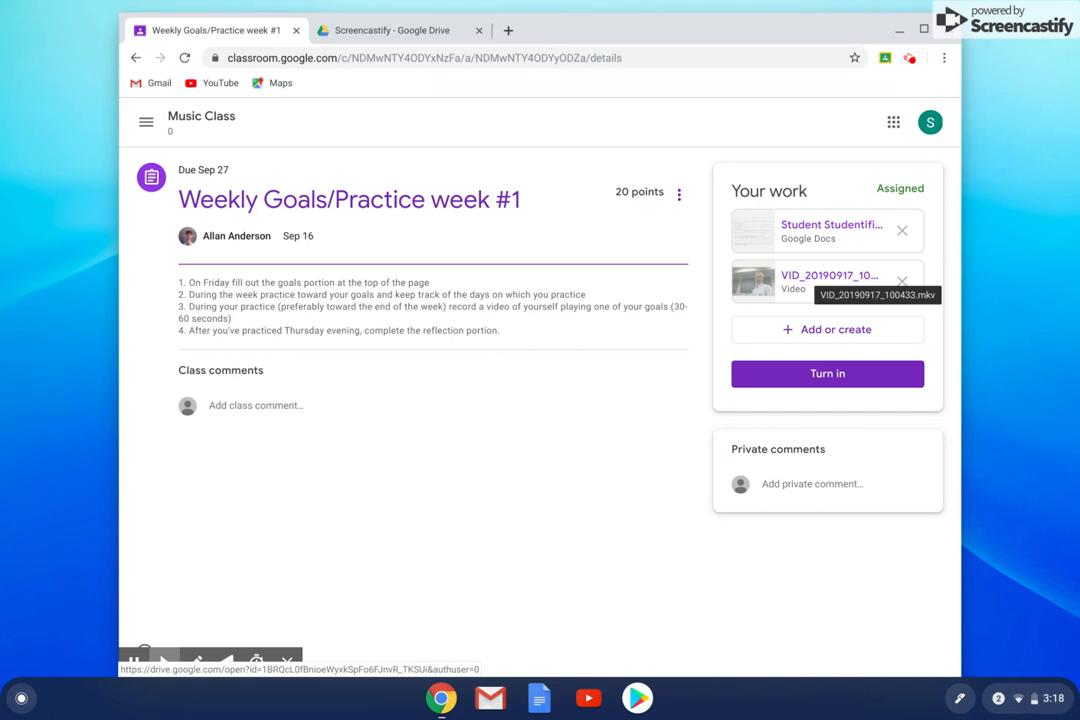
left_click(806, 374)
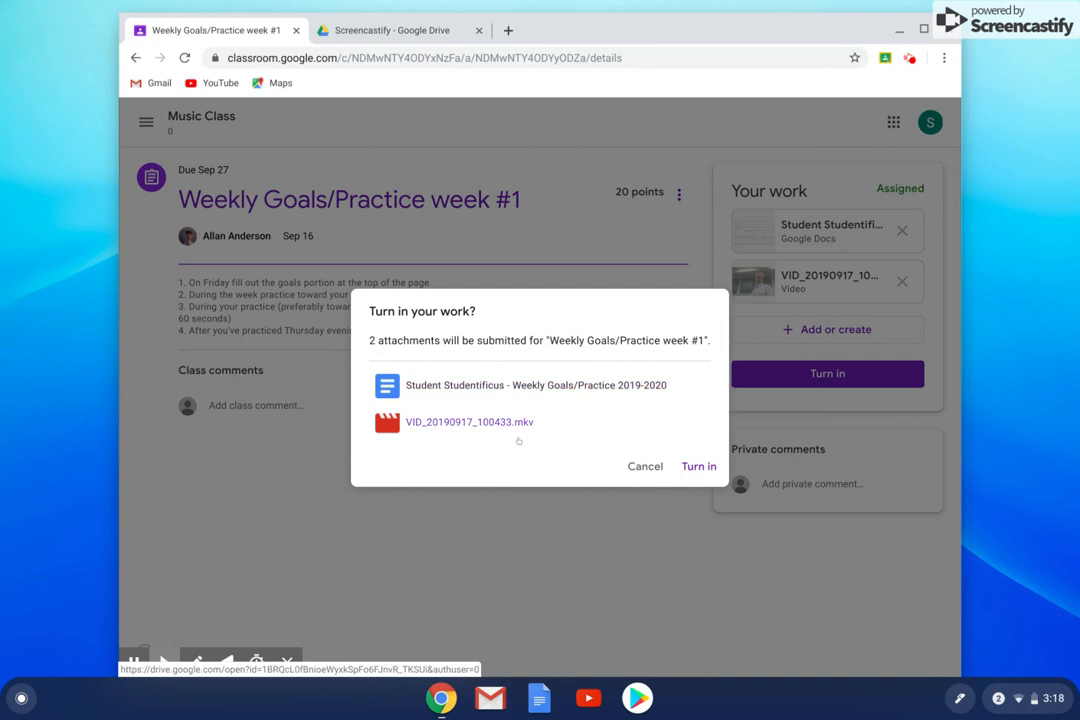
left_click(696, 464)
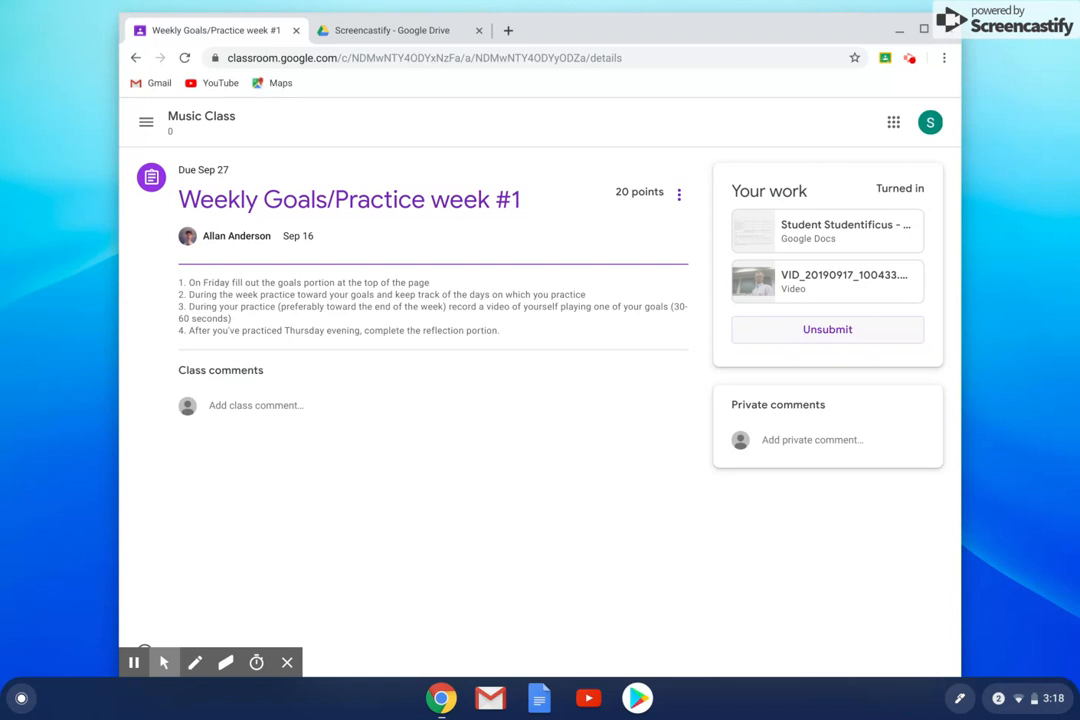
Open the submitted worksheet document from the turned-in assignment and look over its goals table, practice-day boxes and reflection.
left_click(770, 224)
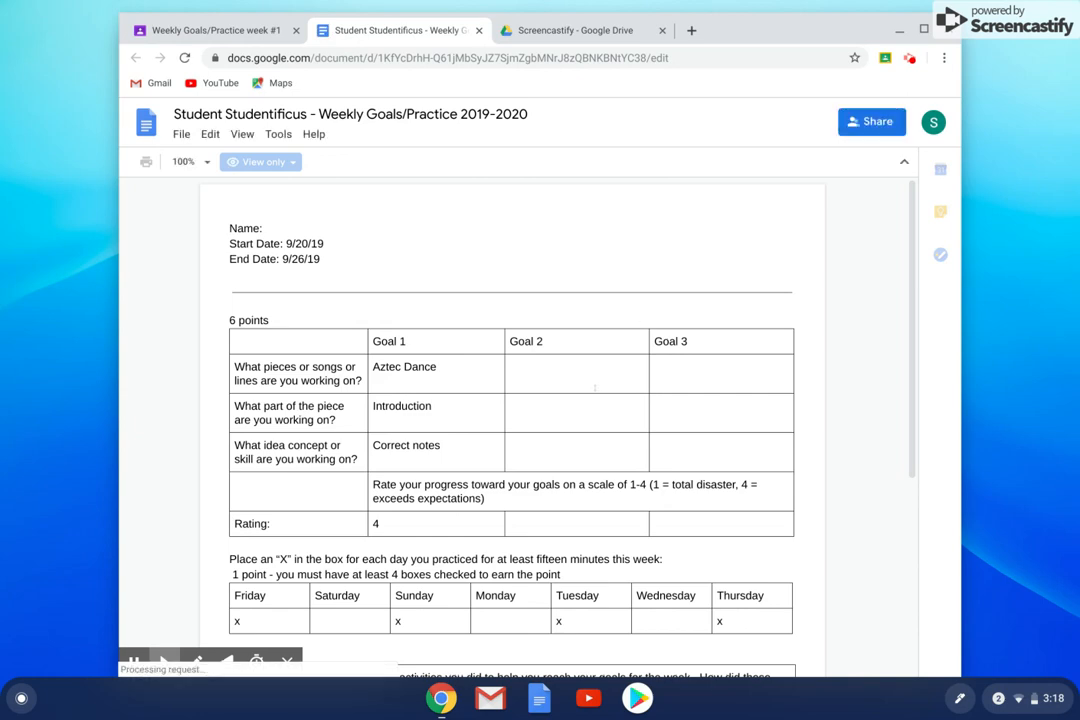
scroll(595, 388, "down", 3)
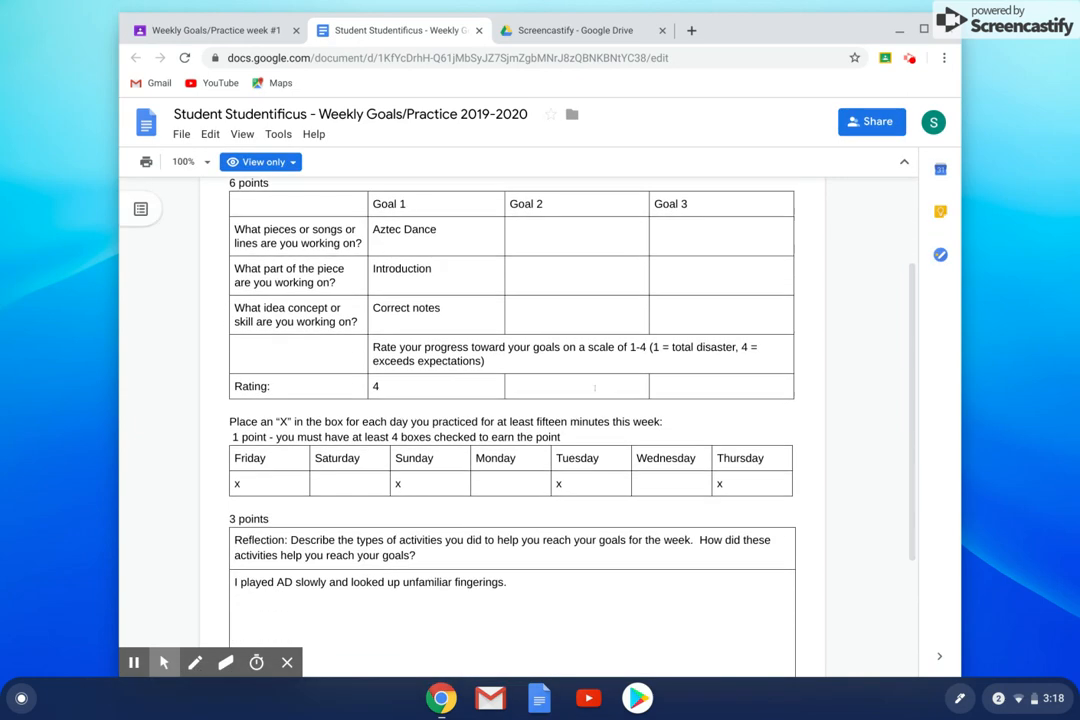
scroll(595, 388, "up", 2)
scroll(512, 420, "down", 1)
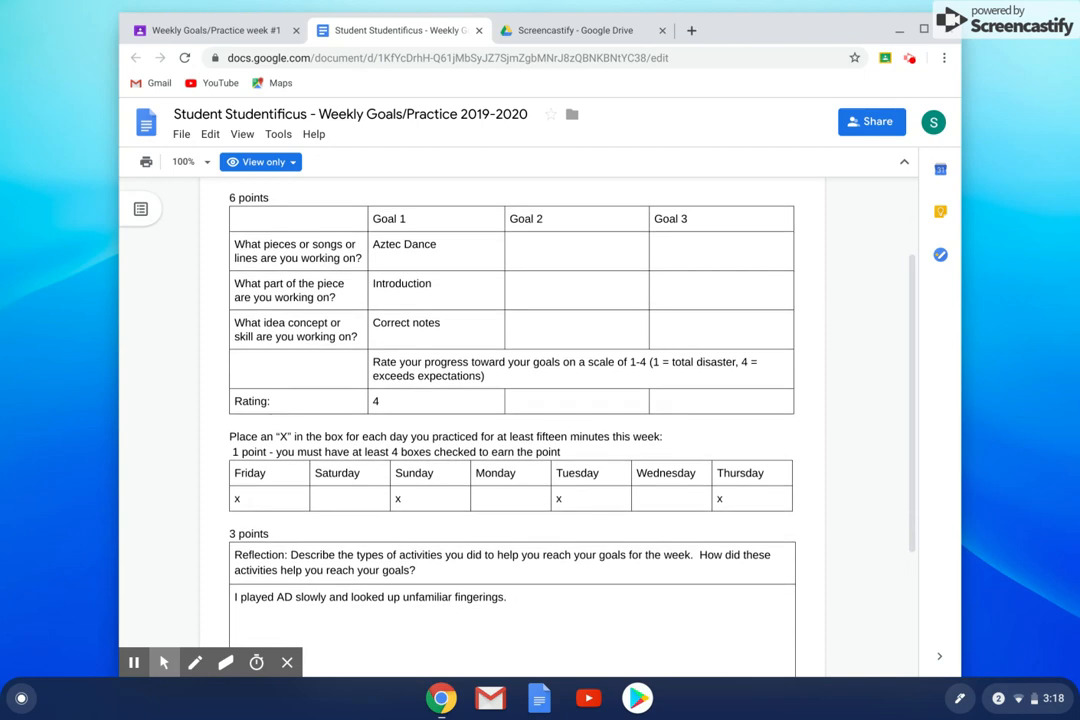
scroll(512, 420, "down", 1)
scroll(512, 420, "up", 2)
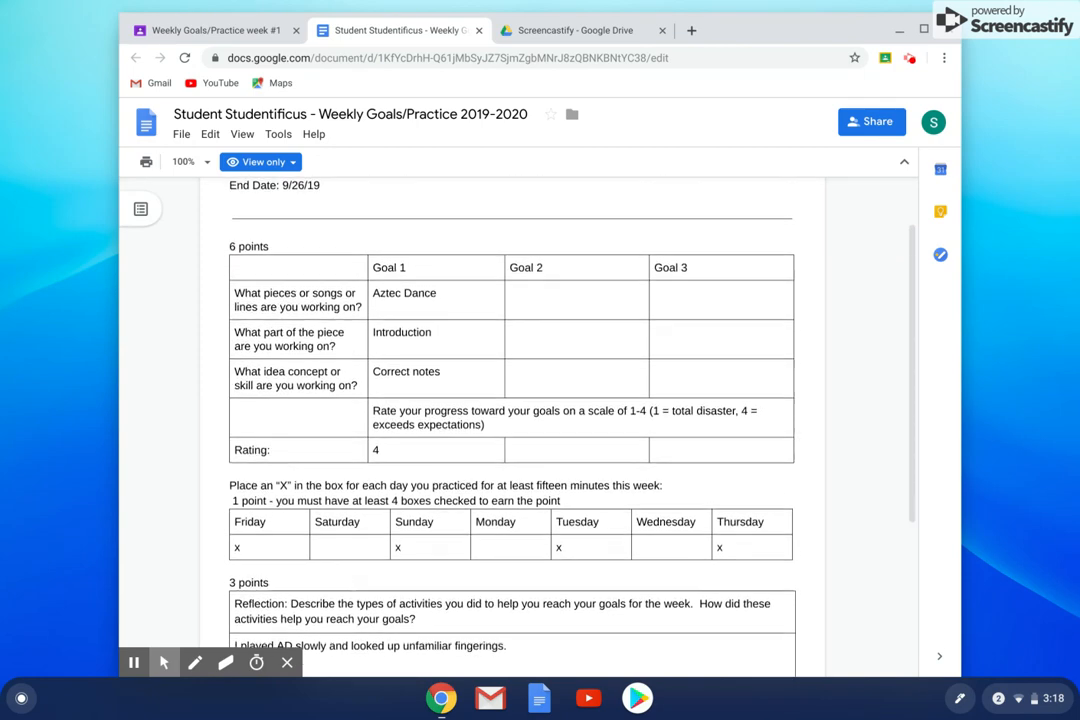
scroll(512, 420, "up", 1)
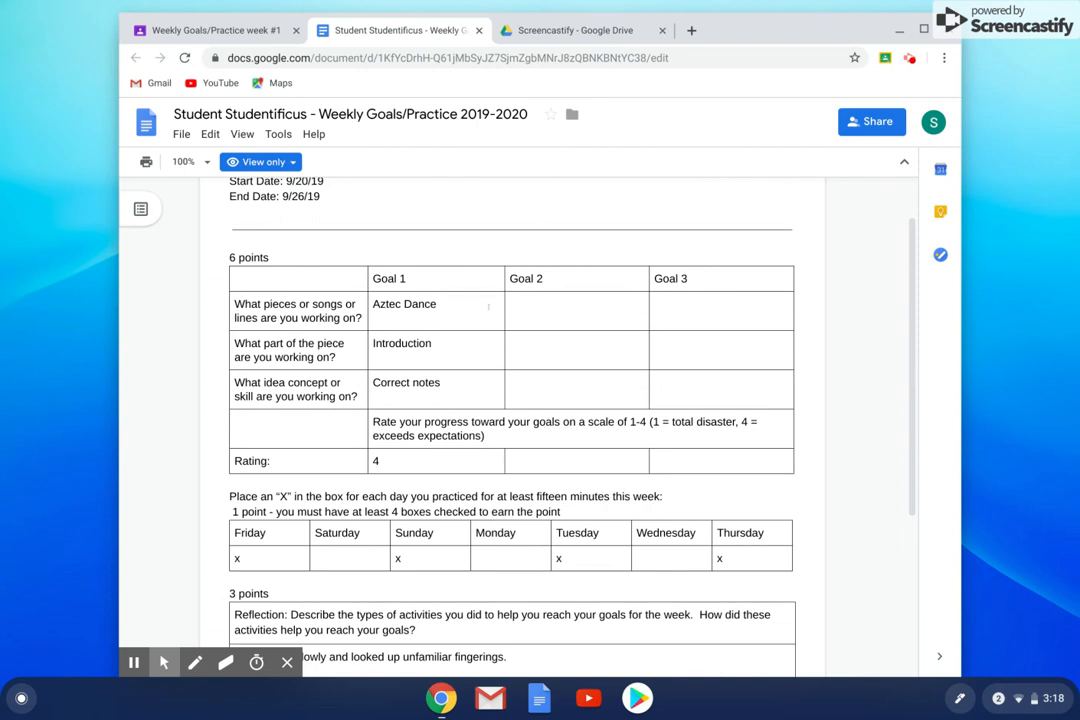
Go through the goals table by highlighting the piece and part cells of Goals 1, 2 and 3, followed by the idea or skill row.
left_click(451, 292)
left_click_drag(451, 300, 465, 349)
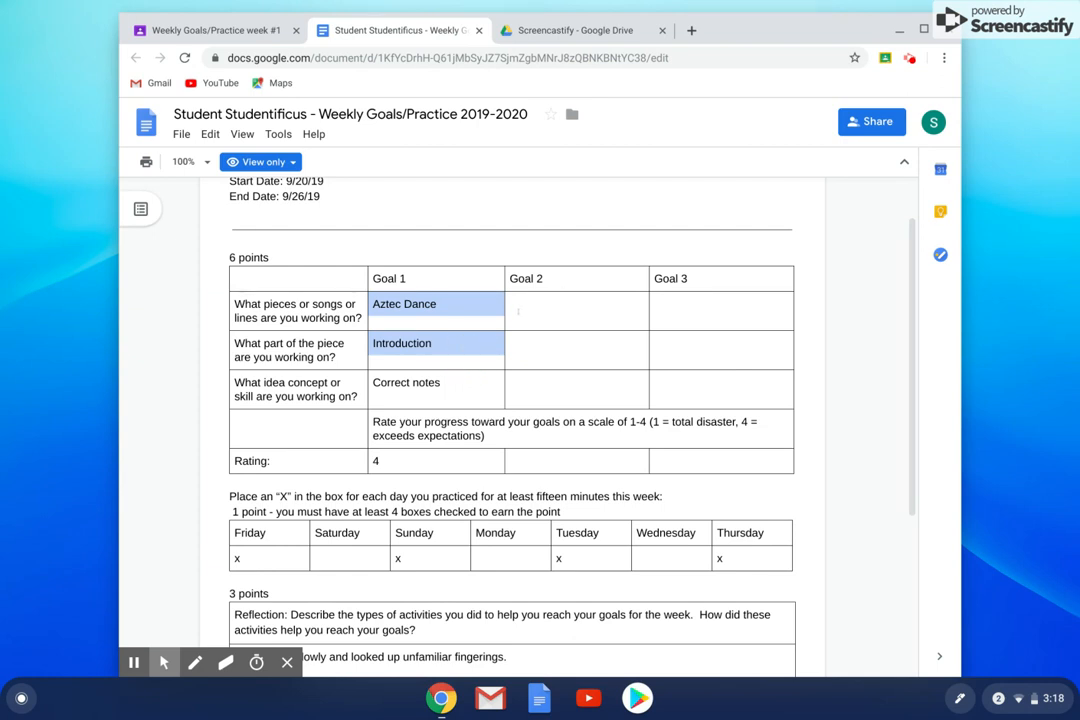
left_click_drag(516, 298, 622, 360)
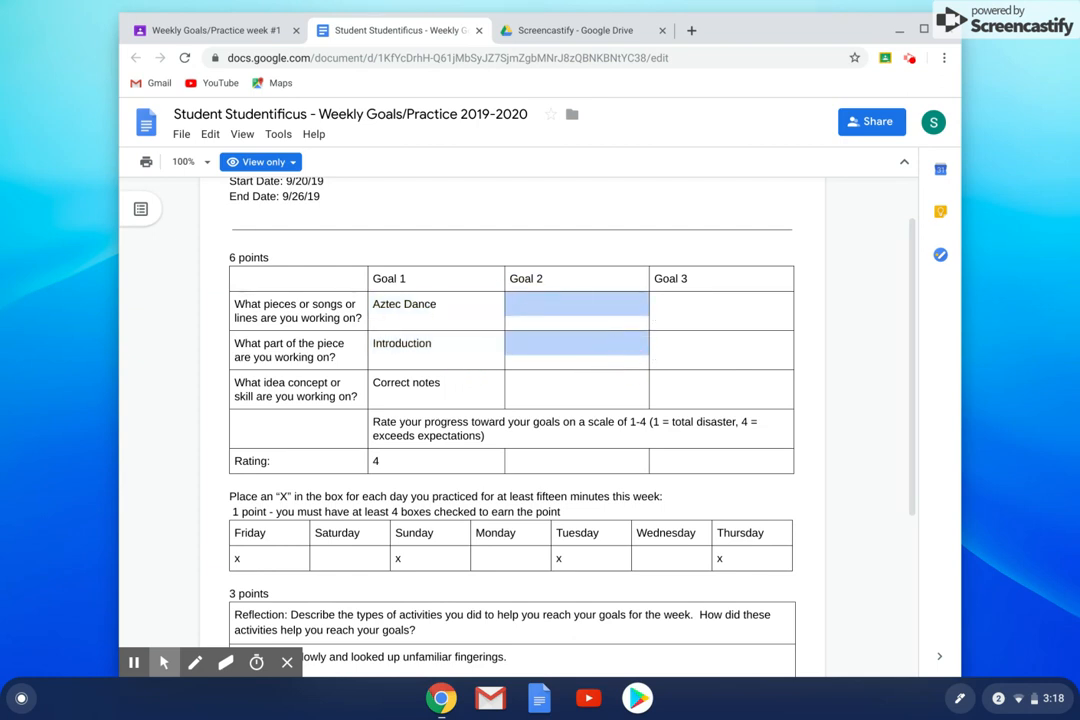
left_click_drag(660, 305, 704, 350)
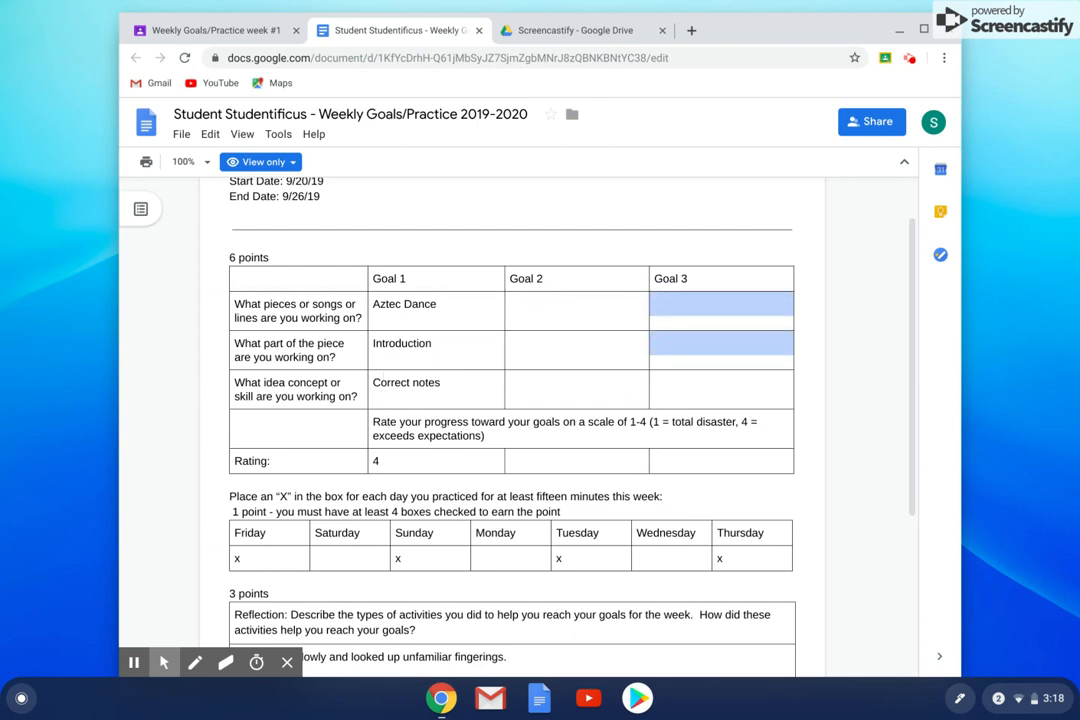
left_click_drag(342, 385, 620, 390)
left_click_drag(730, 386, 760, 388)
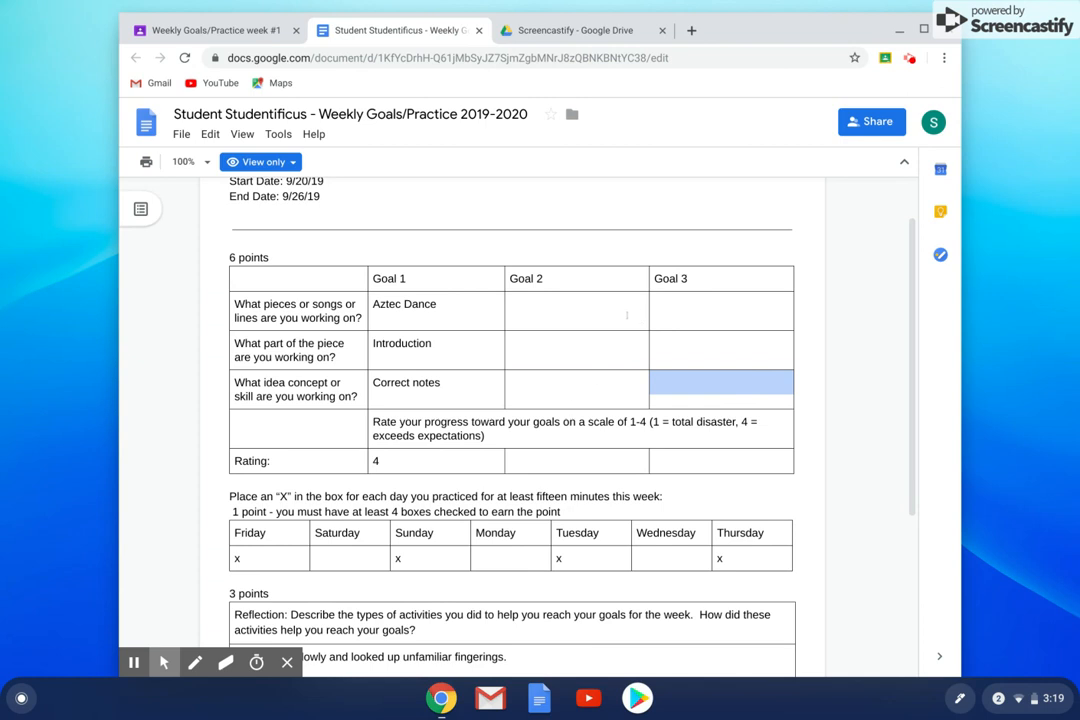
Review the rating row, practice-day boxes, reflection and Part II recording instructions, and close the document to return to the assignment page.
scroll(512, 420, "down", 3)
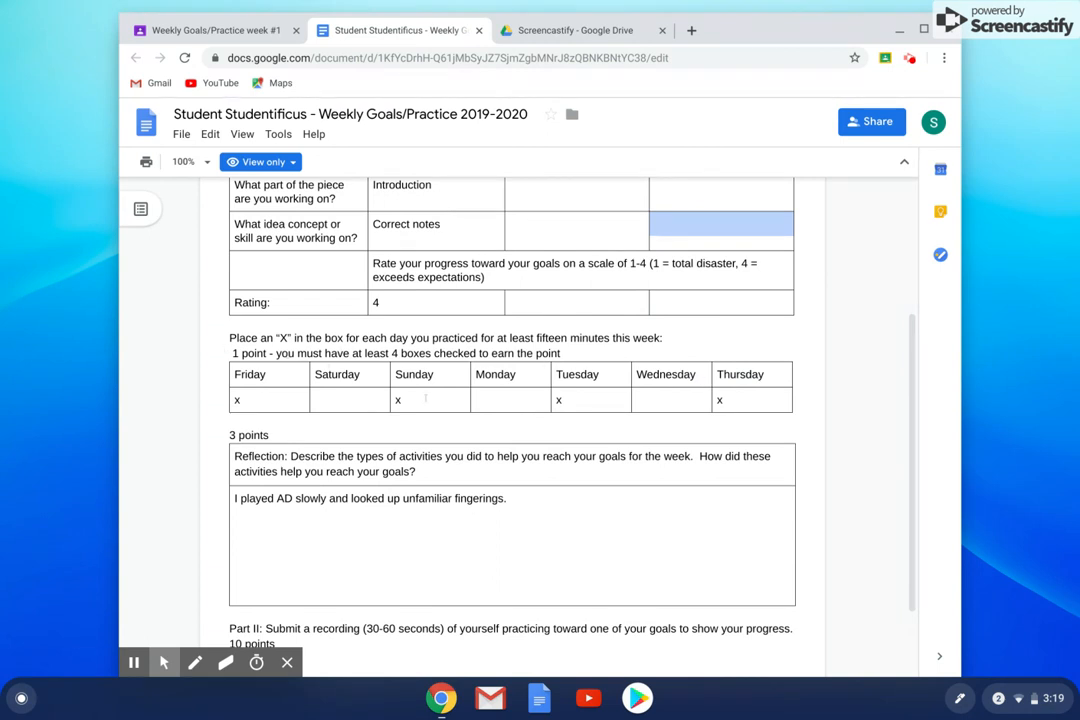
scroll(426, 398, "down", 2)
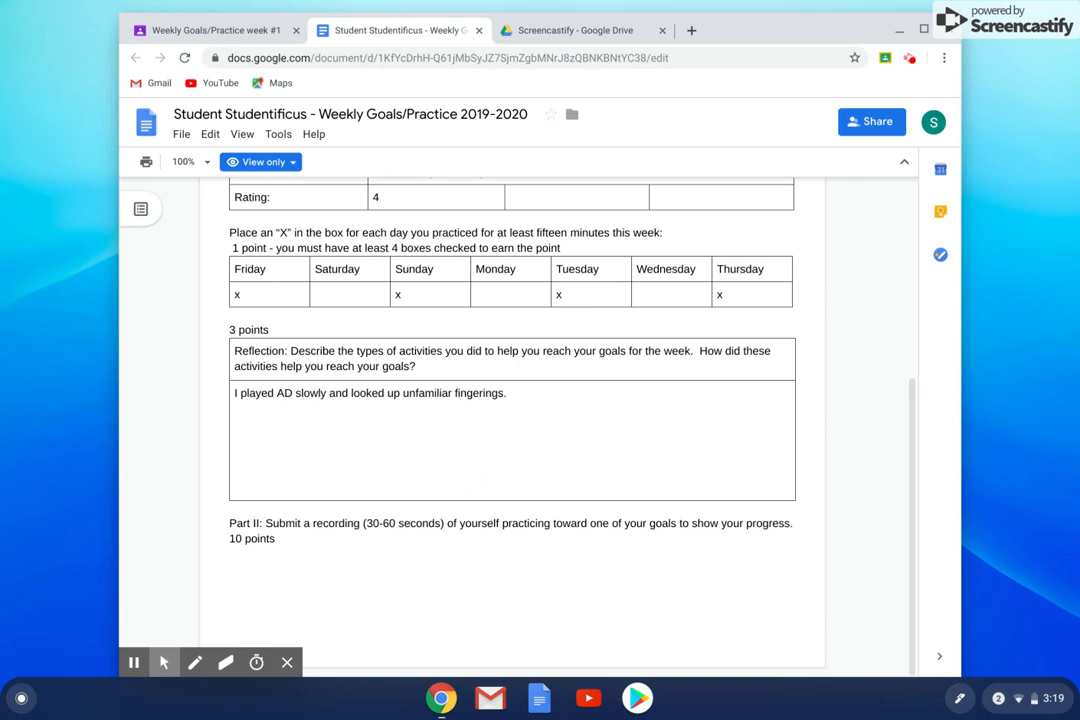
scroll(512, 400, "up", 2)
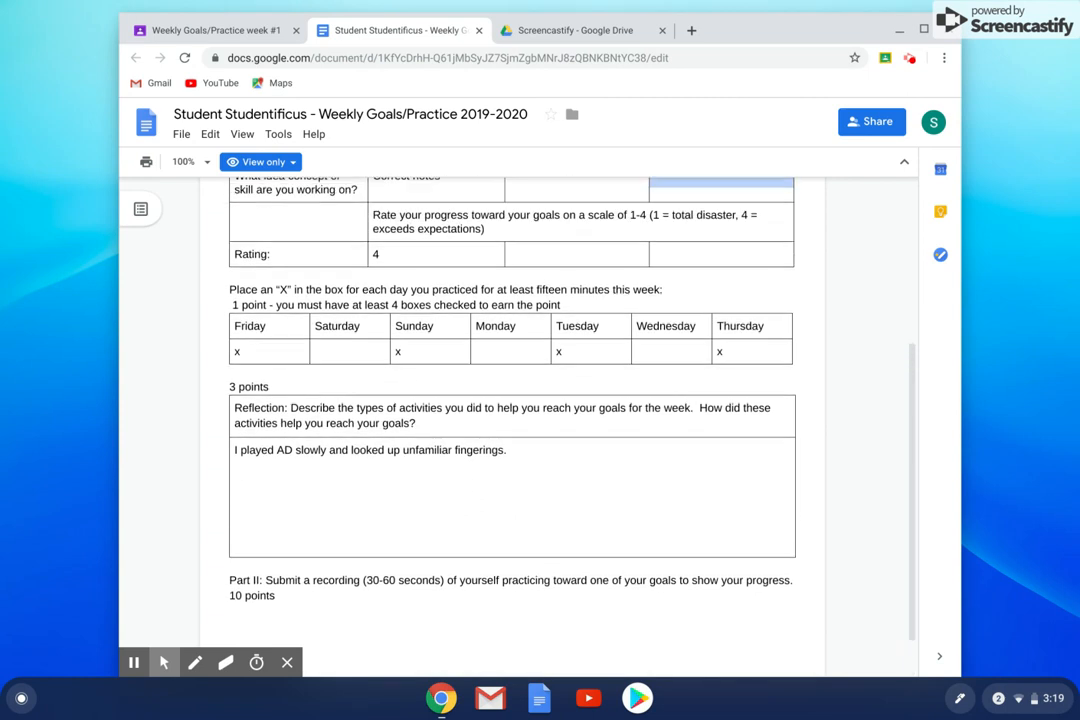
scroll(512, 400, "up", 2)
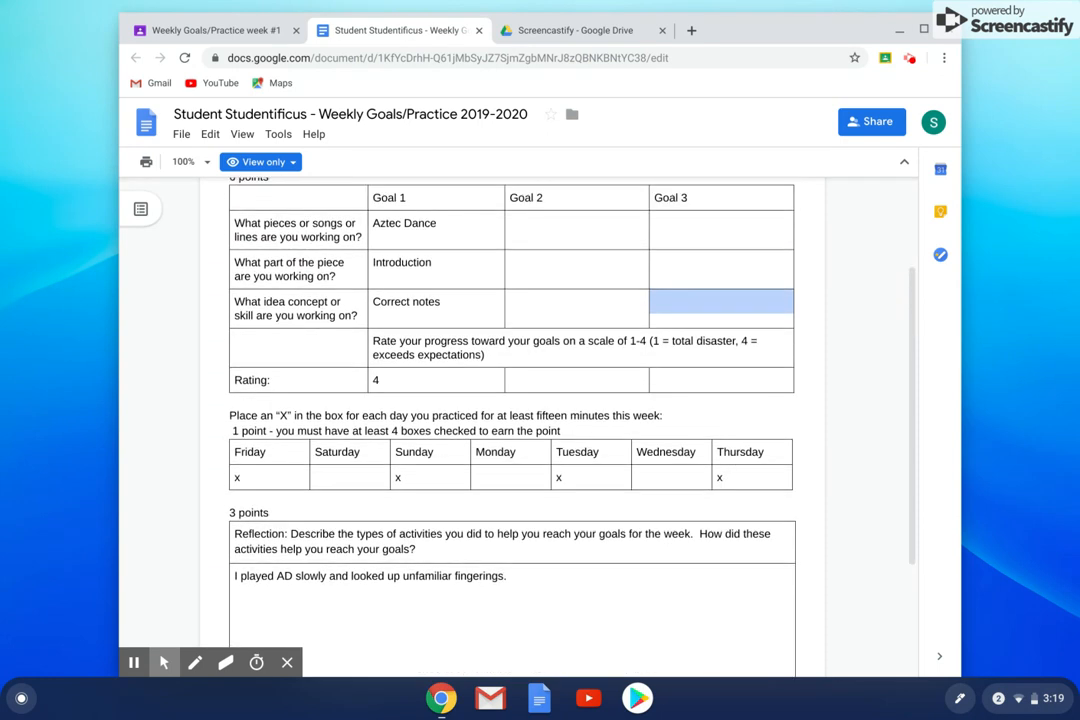
scroll(512, 400, "up", 1)
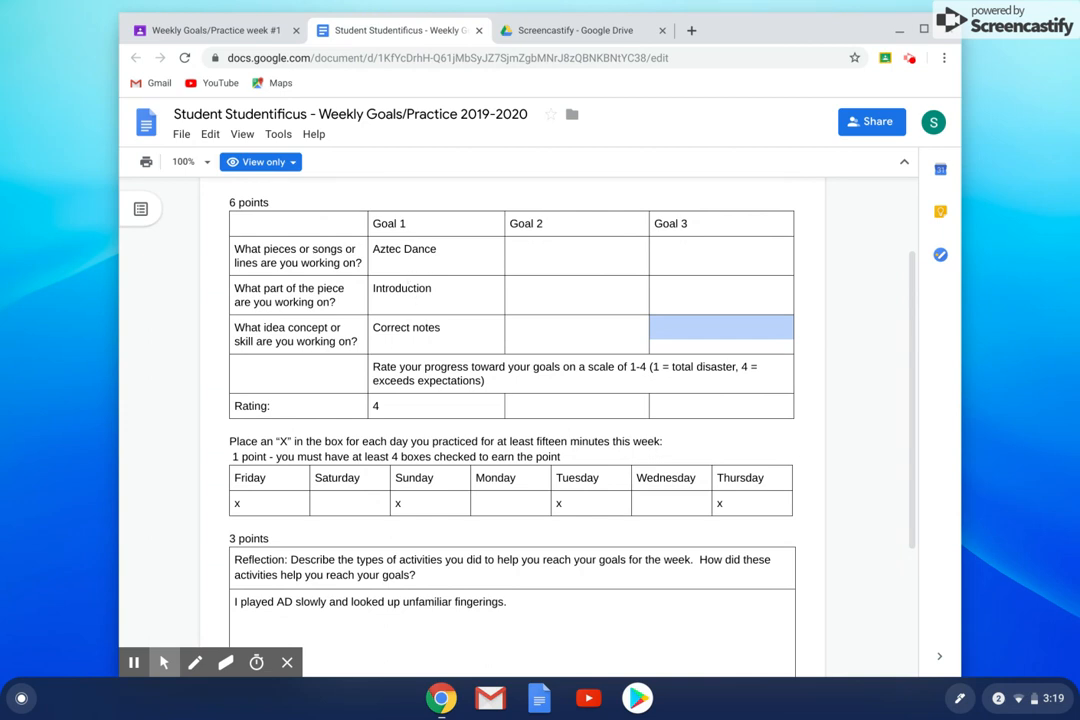
scroll(512, 400, "down", 1)
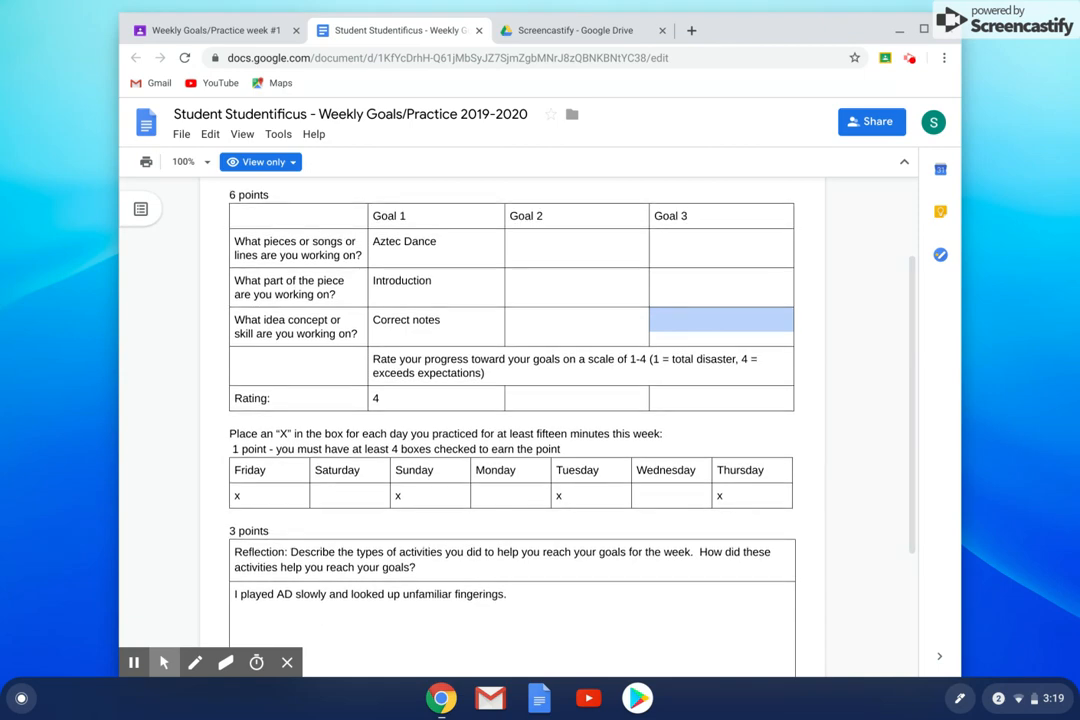
scroll(512, 400, "down", 3)
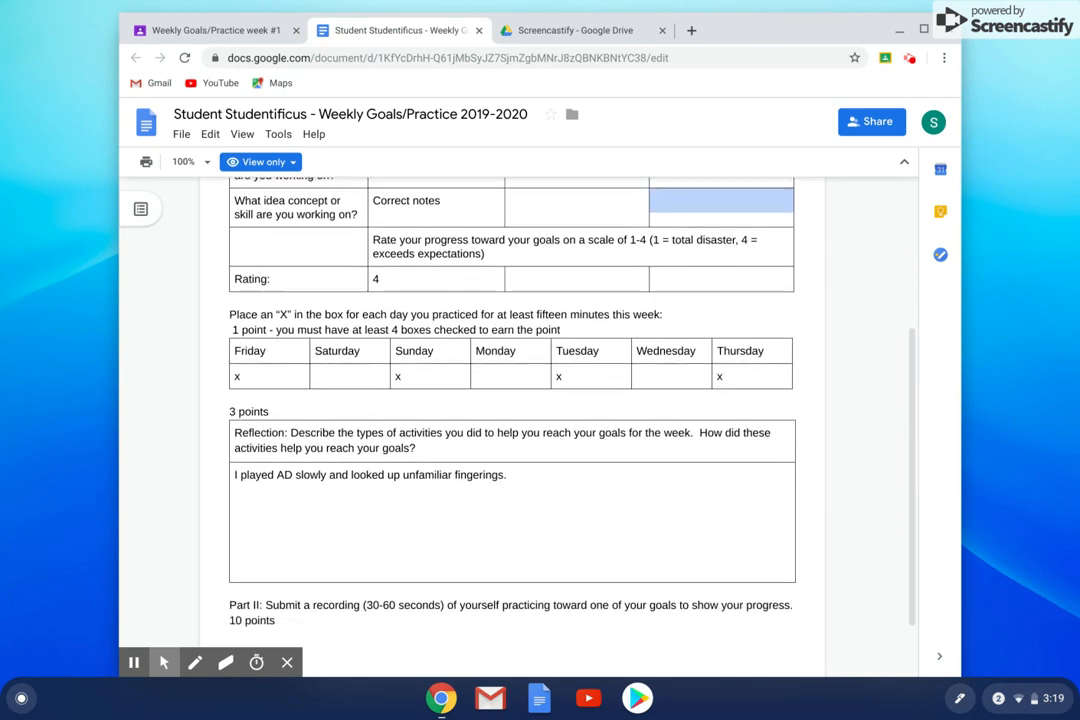
scroll(512, 400, "down", 2)
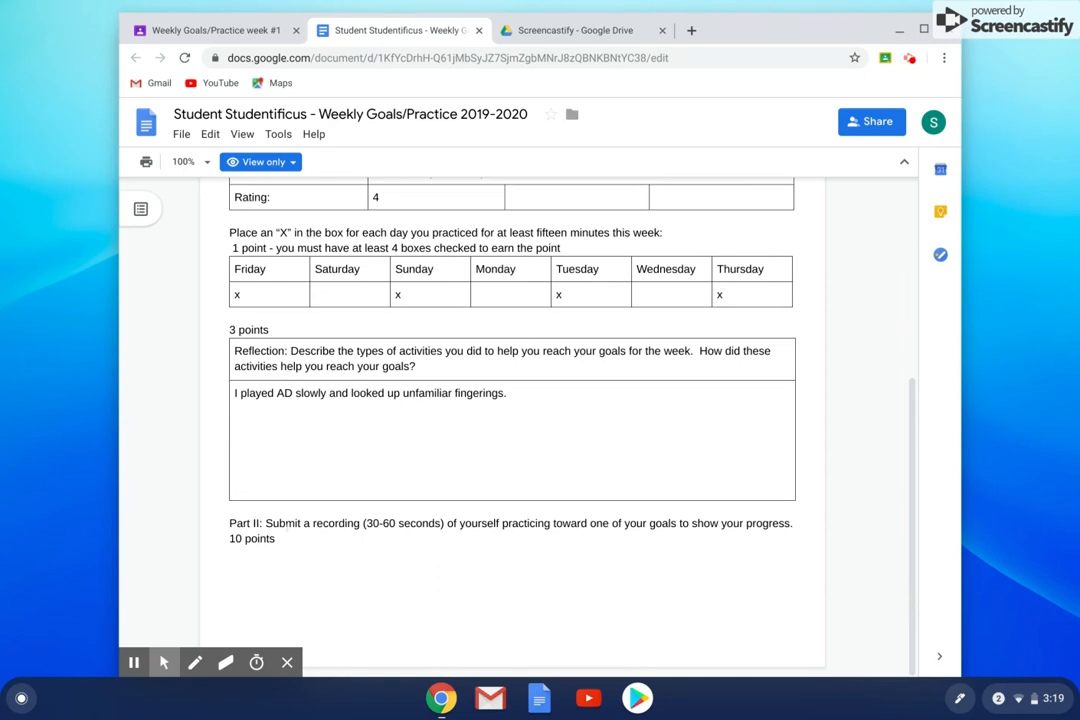
scroll(437, 575, "up", 7)
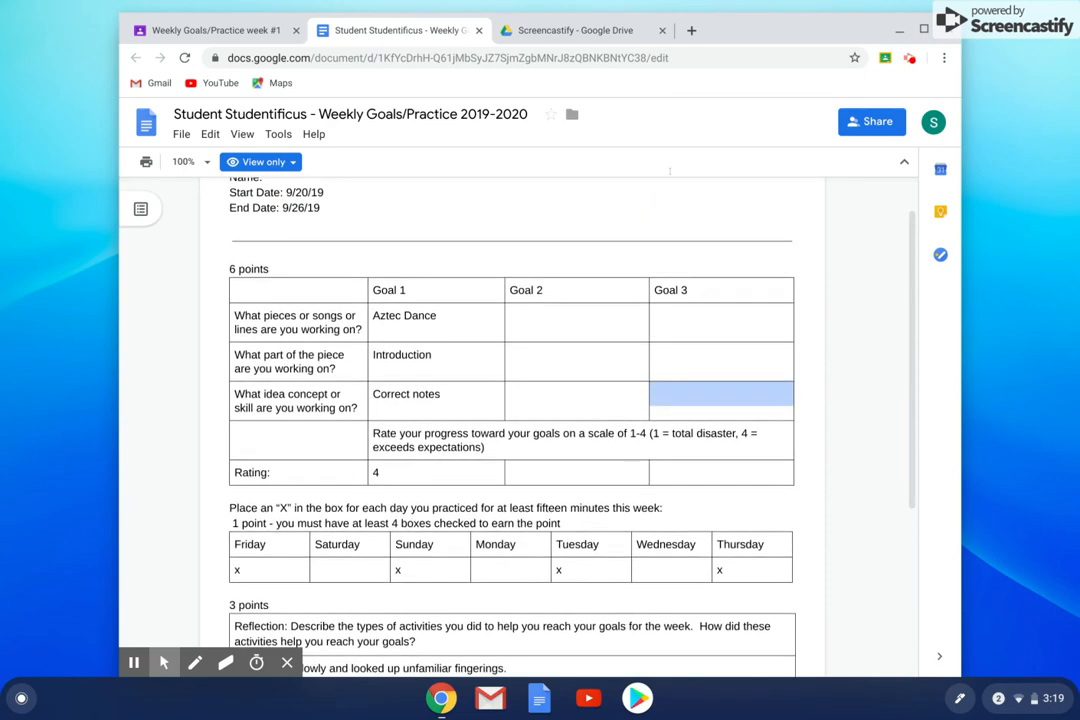
left_click(477, 30)
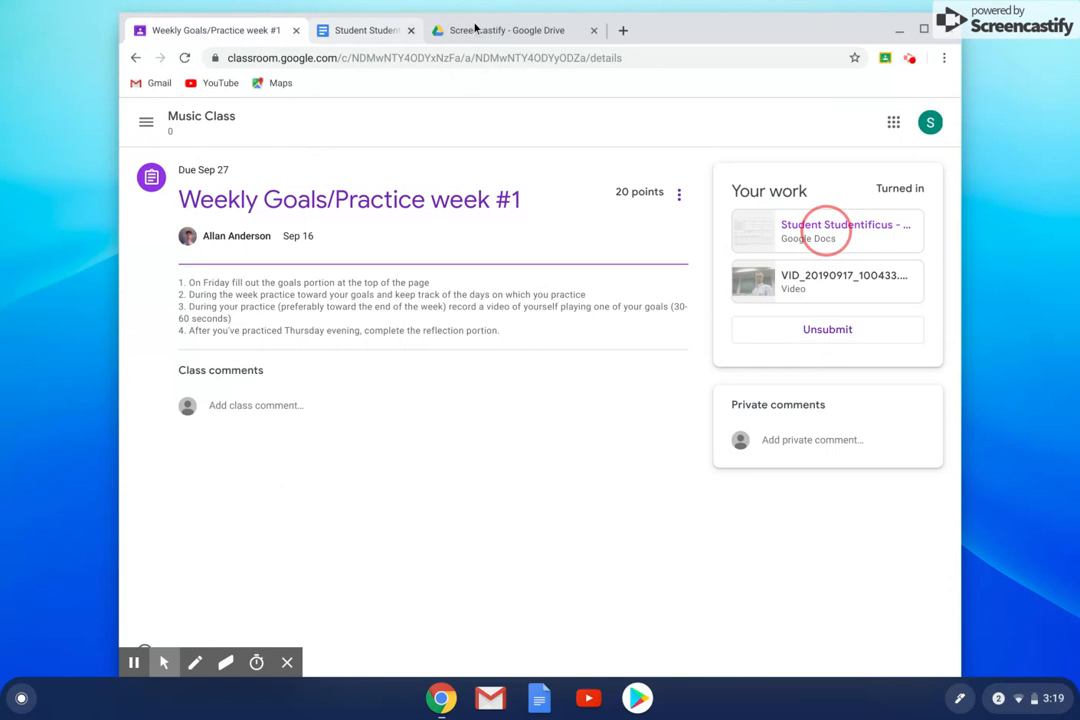